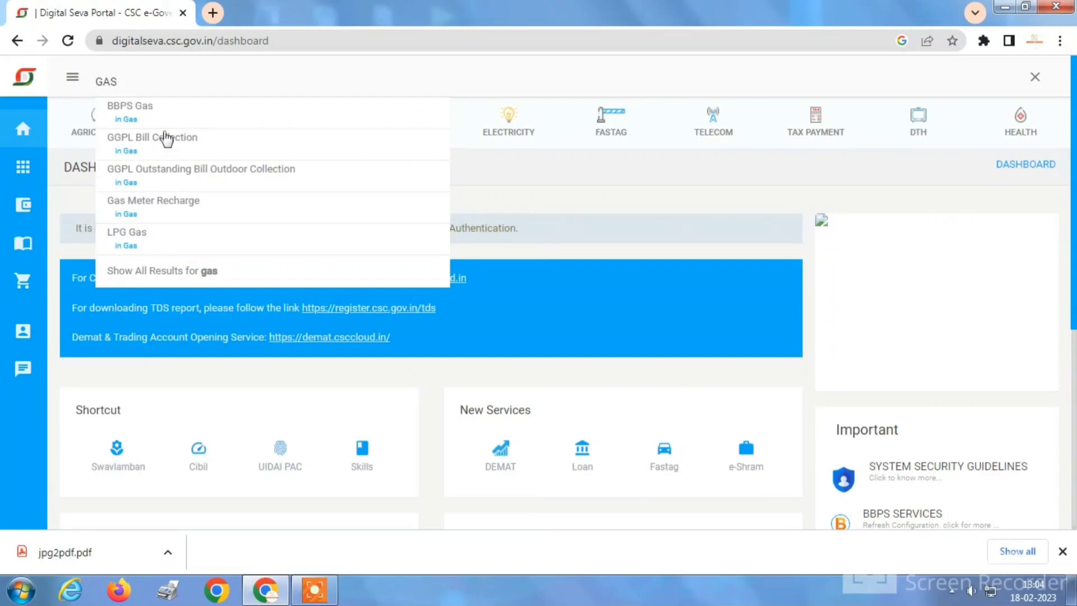
Search the portal's services for 'gas' to list LPG Gas Refill Booking and related services.
{"action": "left_click", "coordinate": [155, 241]}
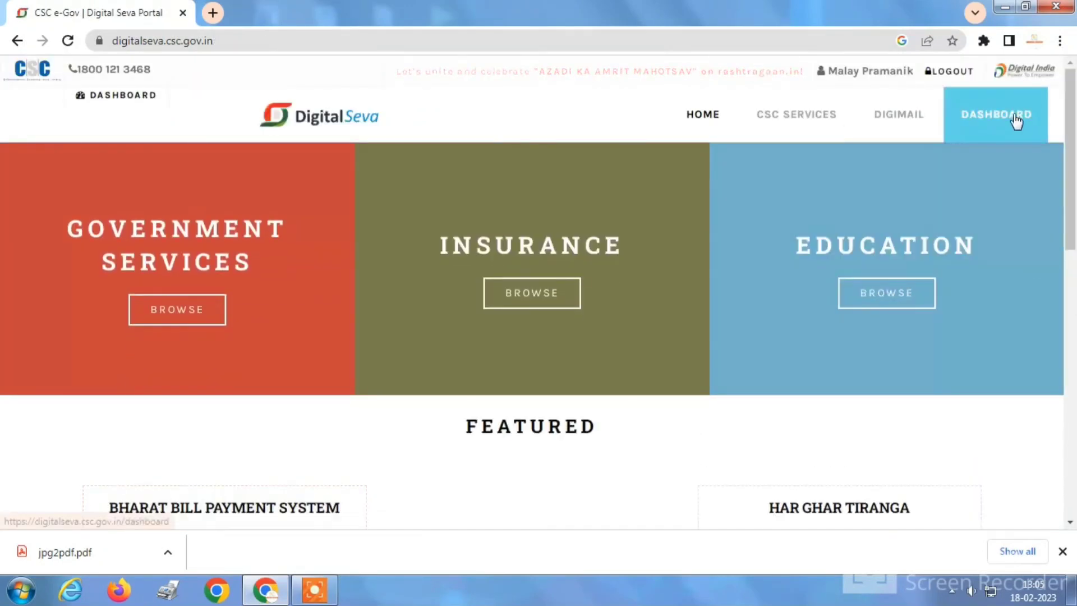
{"action": "left_click", "coordinate": [1030, 113]}
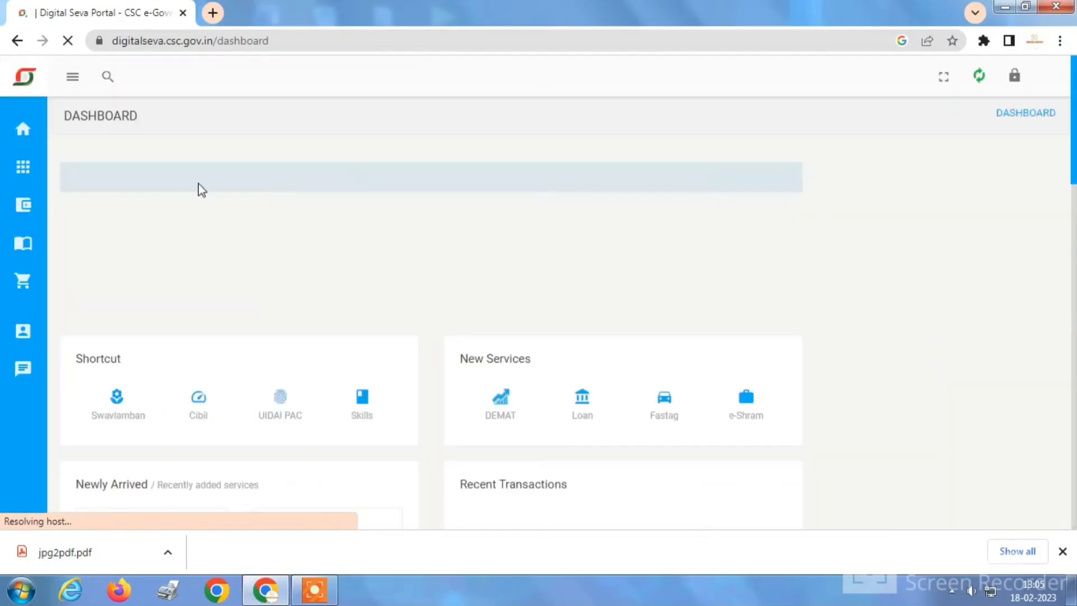
{"action": "left_click", "coordinate": [107, 75]}
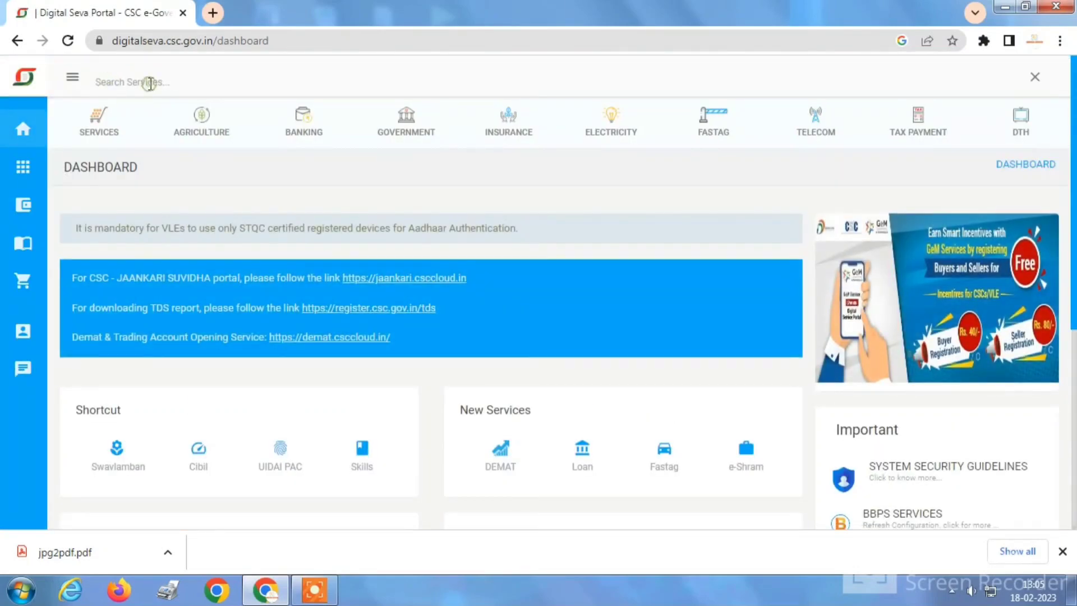
{"action": "type", "text": "gas"}
{"action": "key", "text": "Return"}
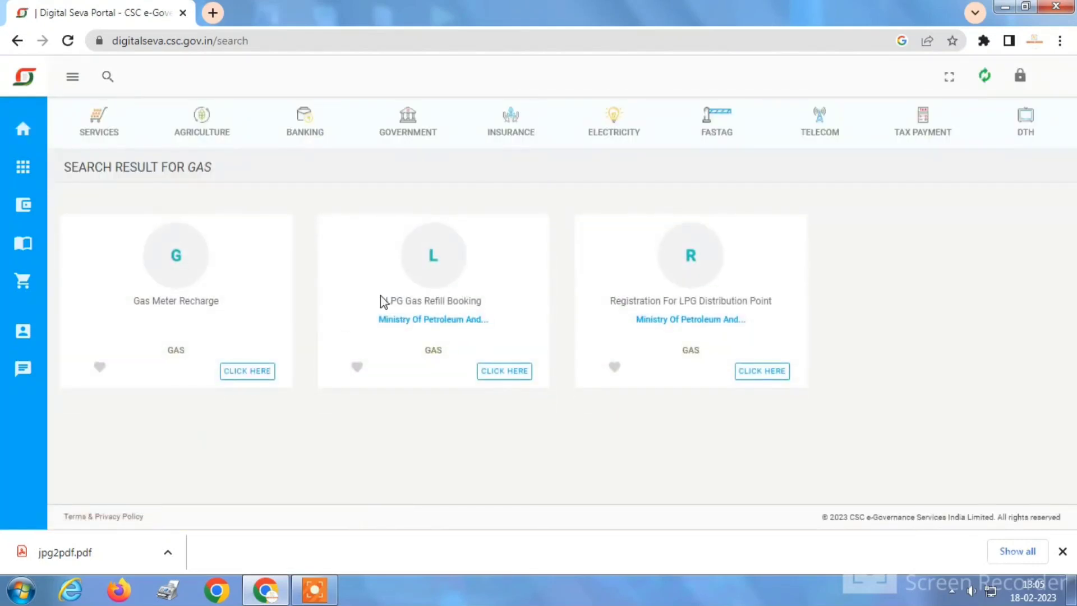
{"action": "left_click_drag", "start_coordinate": [381, 301], "coordinate": [483, 302]}
Open LPG Gas Refill Booking, proceed past the CSC ID summary, and choose LPG Distributor registration.
{"action": "left_click", "coordinate": [505, 372]}
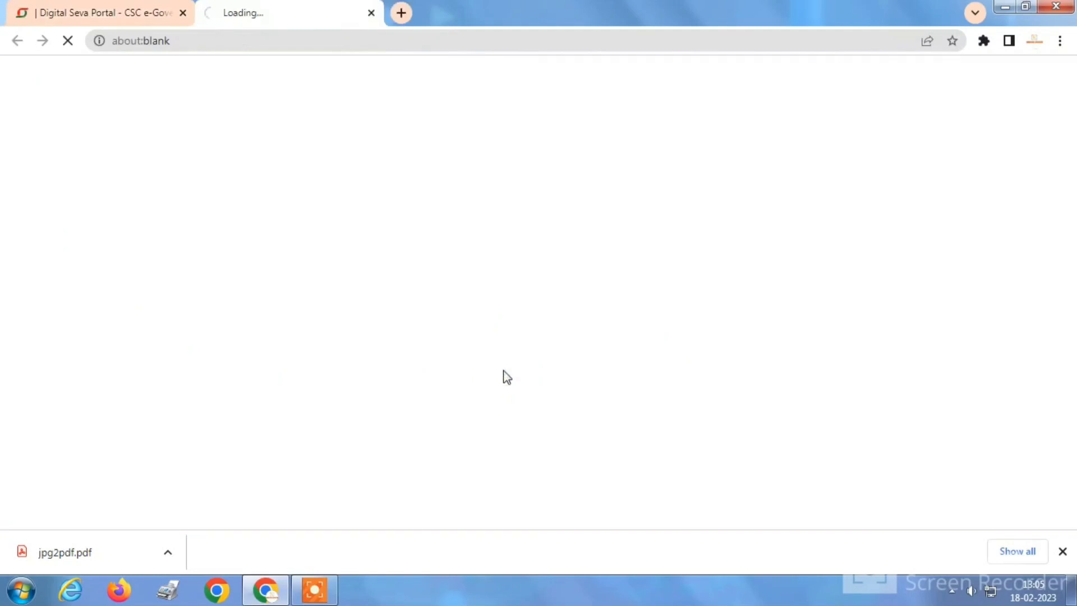
{"action": "scroll", "coordinate": [584, 302], "scroll_direction": "down", "scroll_amount": 2}
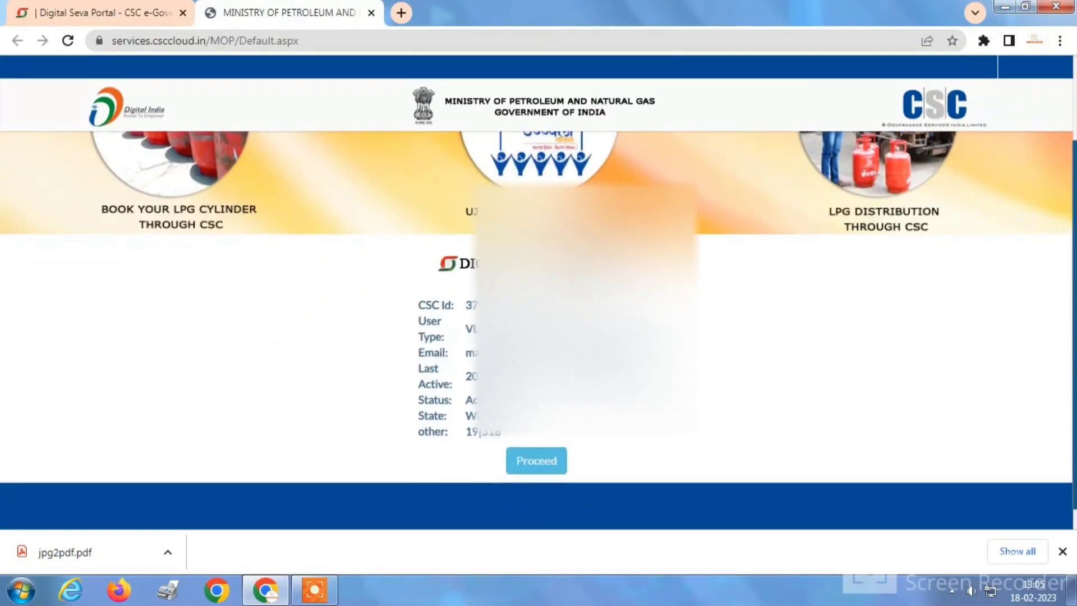
{"action": "double_click", "coordinate": [471, 282]}
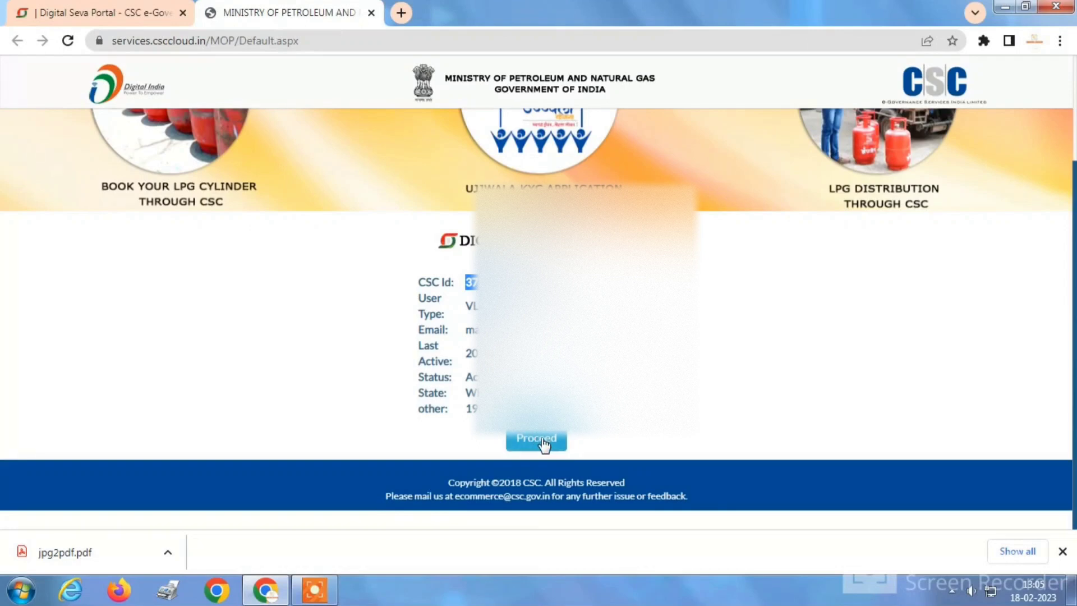
{"action": "left_click", "coordinate": [540, 441]}
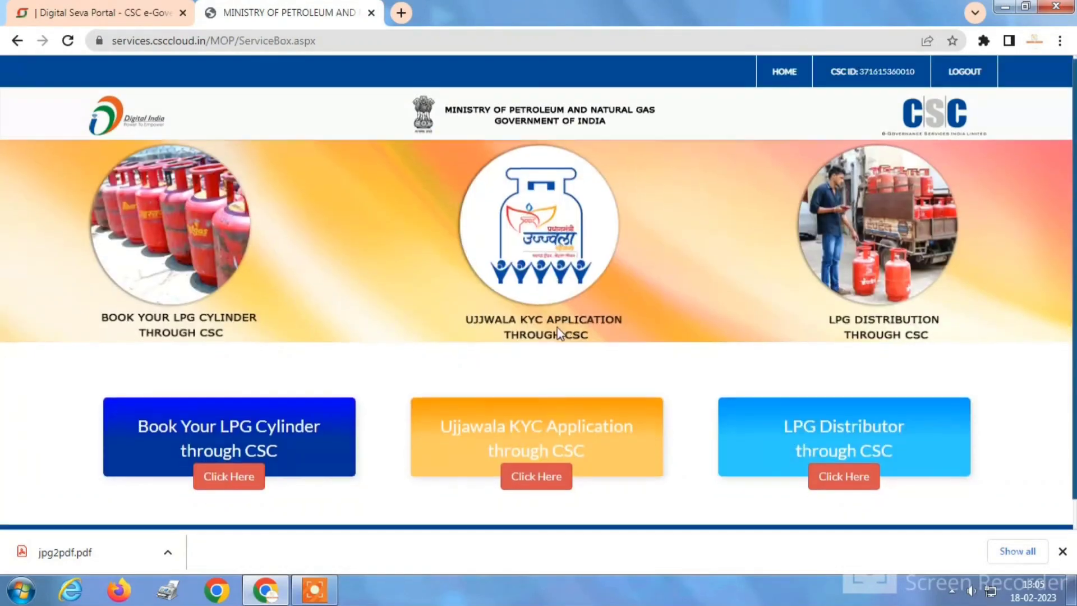
{"action": "scroll", "coordinate": [372, 345], "scroll_direction": "down", "scroll_amount": 1}
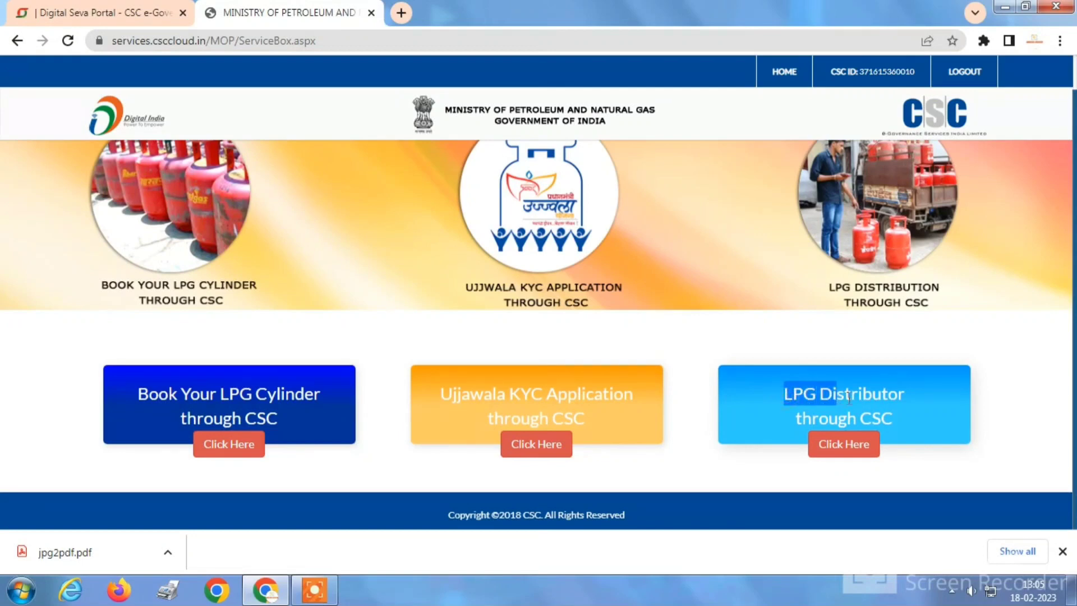
{"action": "left_click", "coordinate": [842, 447]}
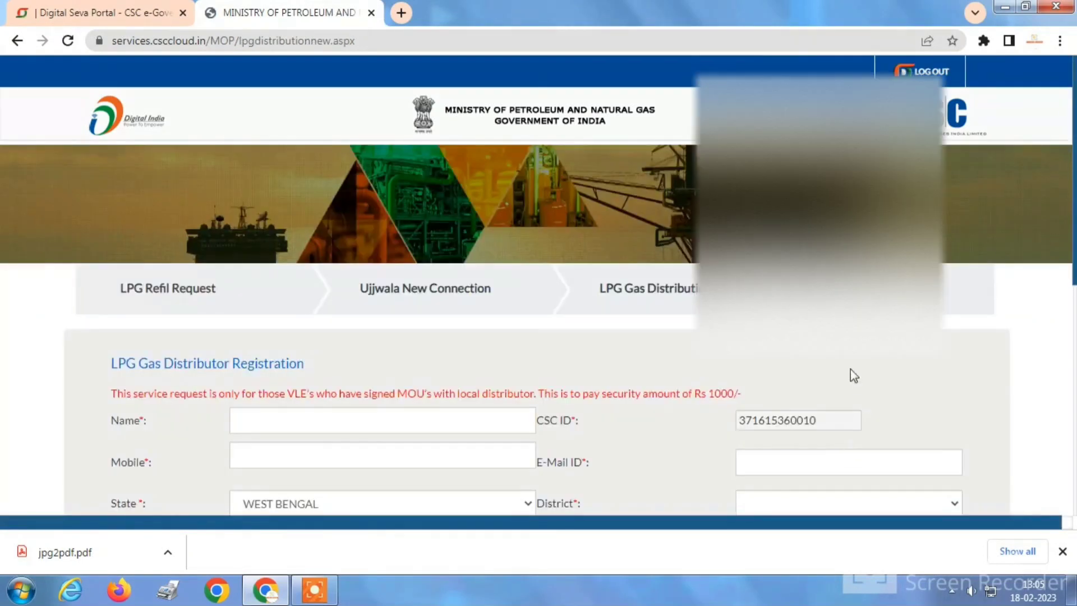
Enter the applicant's full name and mobile number on the distributor registration form.
{"action": "scroll", "coordinate": [843, 448], "scroll_direction": "down", "scroll_amount": 4}
{"action": "scroll", "coordinate": [204, 190], "scroll_direction": "up", "scroll_amount": 1}
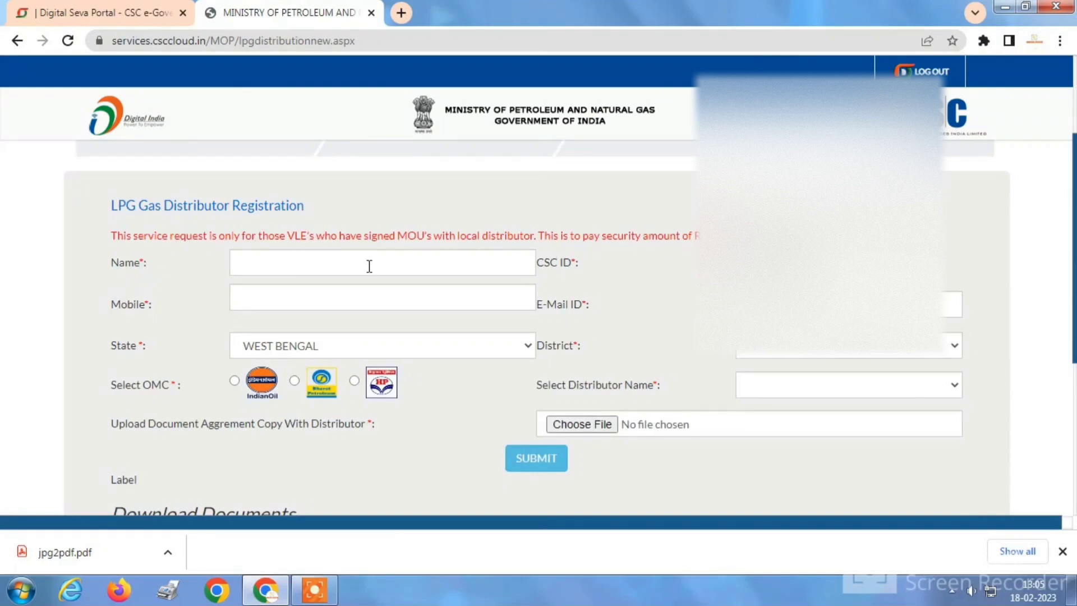
{"action": "left_click", "coordinate": [327, 266]}
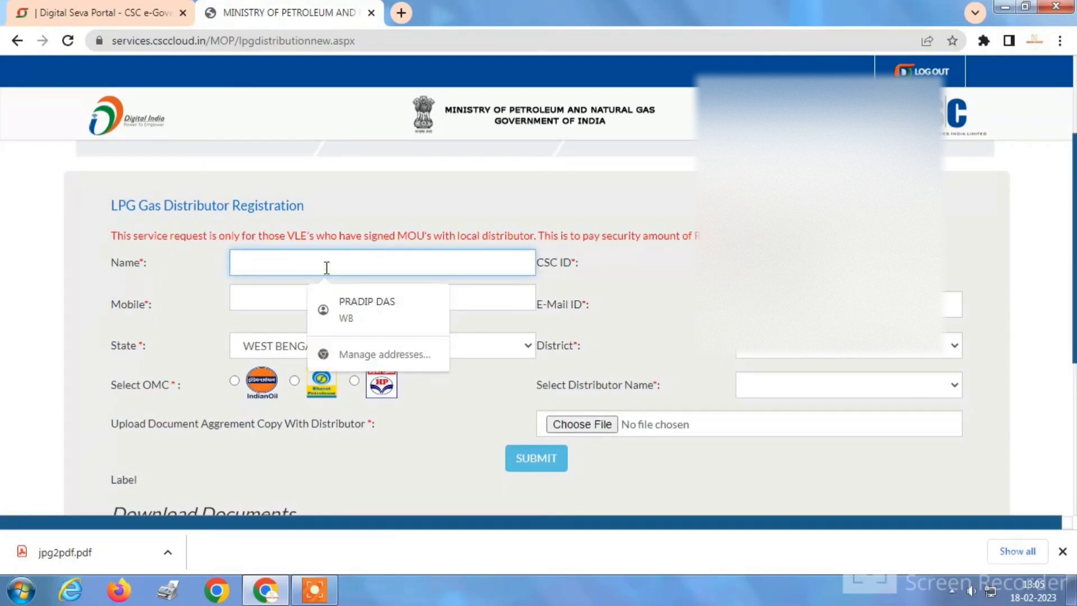
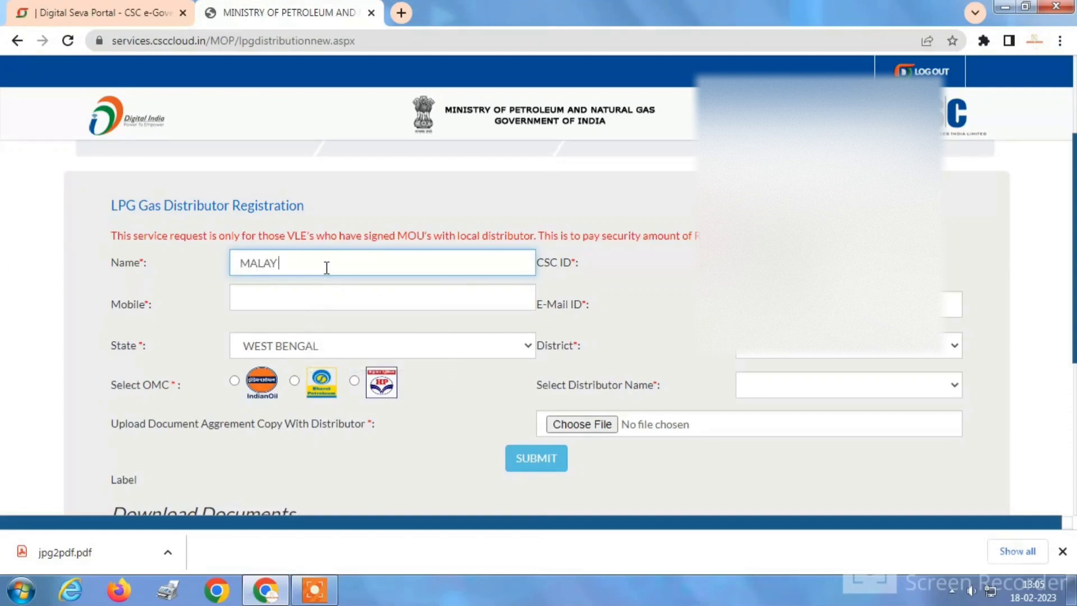
{"action": "left_click", "coordinate": [361, 294]}
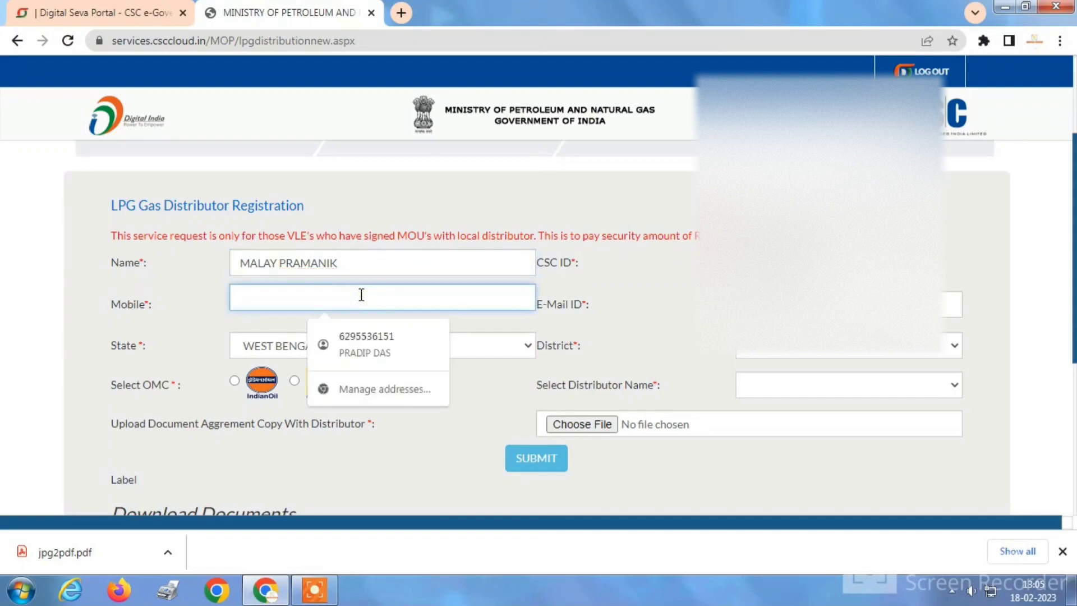
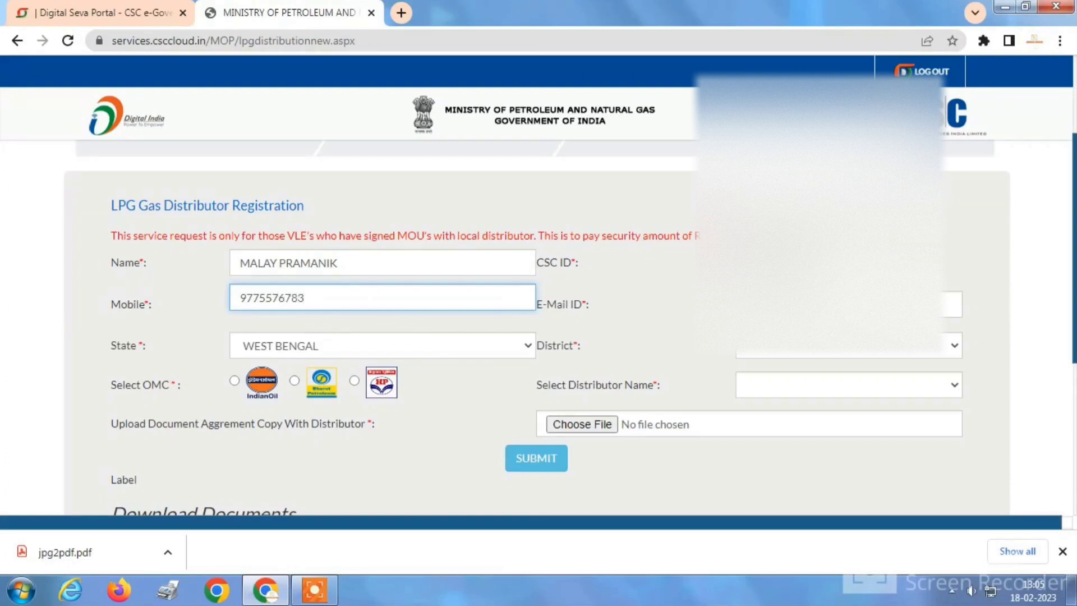
{"action": "left_click", "coordinate": [951, 304]}
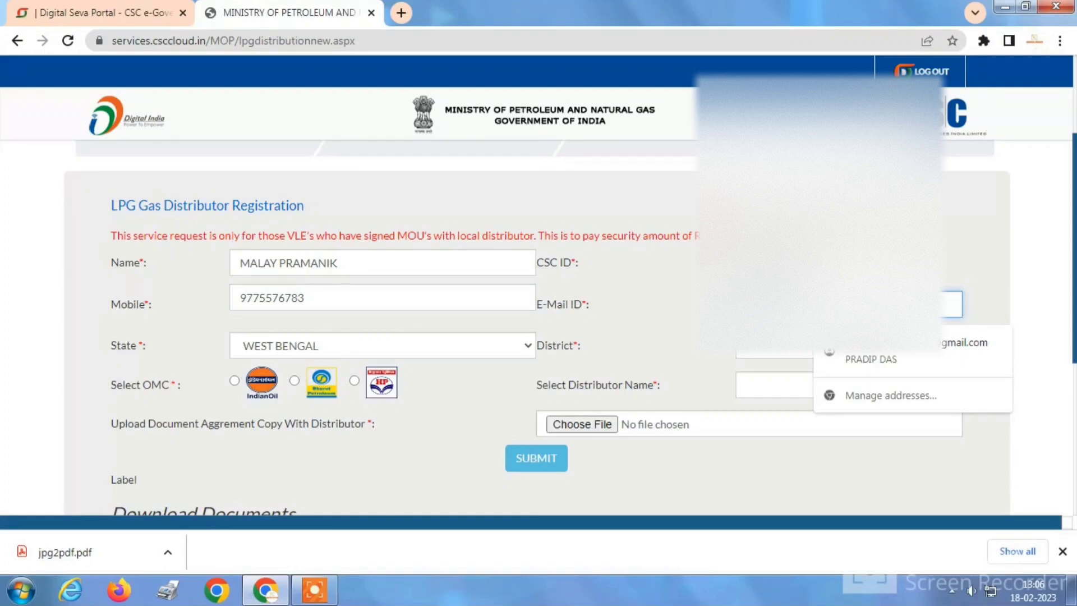
Dismiss the autofill suggestions and fill in the applicant's e-mail address.
{"action": "key", "text": "Escape"}
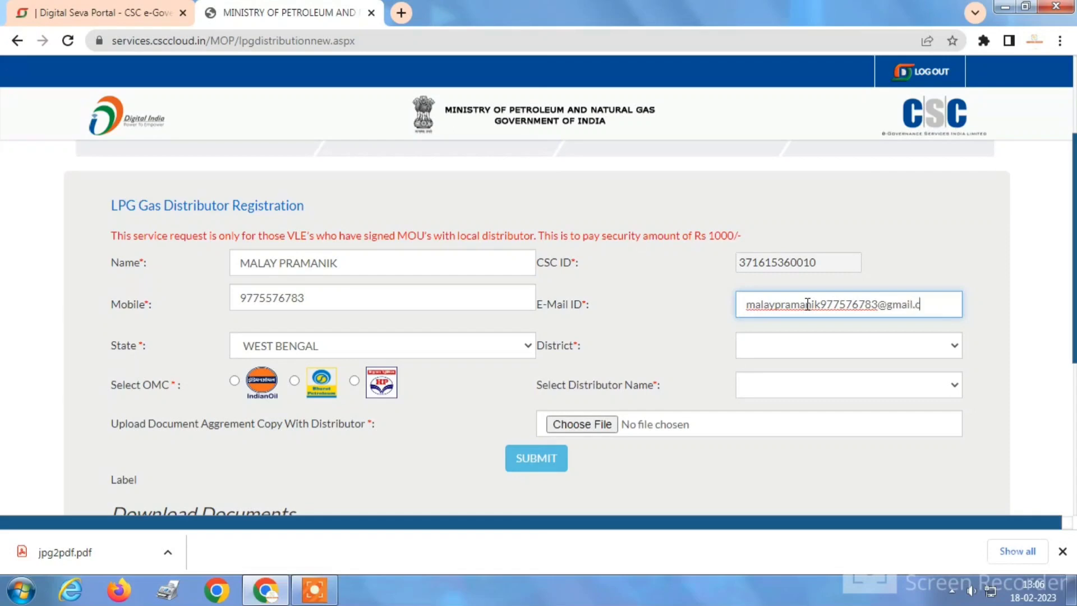
{"action": "scroll", "coordinate": [823, 349], "scroll_direction": "down", "scroll_amount": 1}
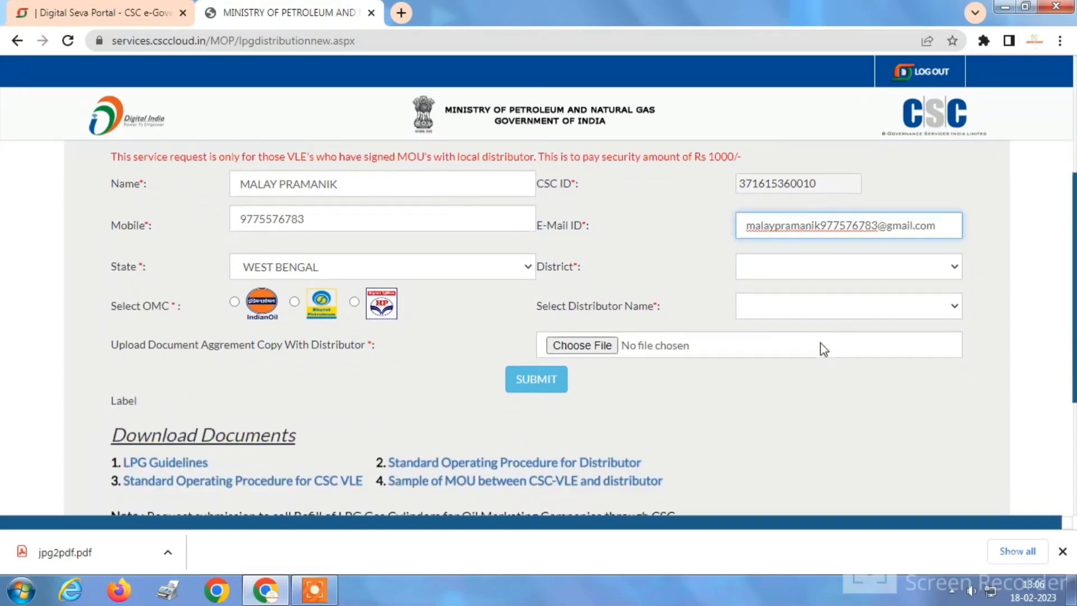
Choose IndianOil as the oil marketing company and PASCHIM MEDINIPUR as the district.
{"action": "left_click", "coordinate": [828, 272]}
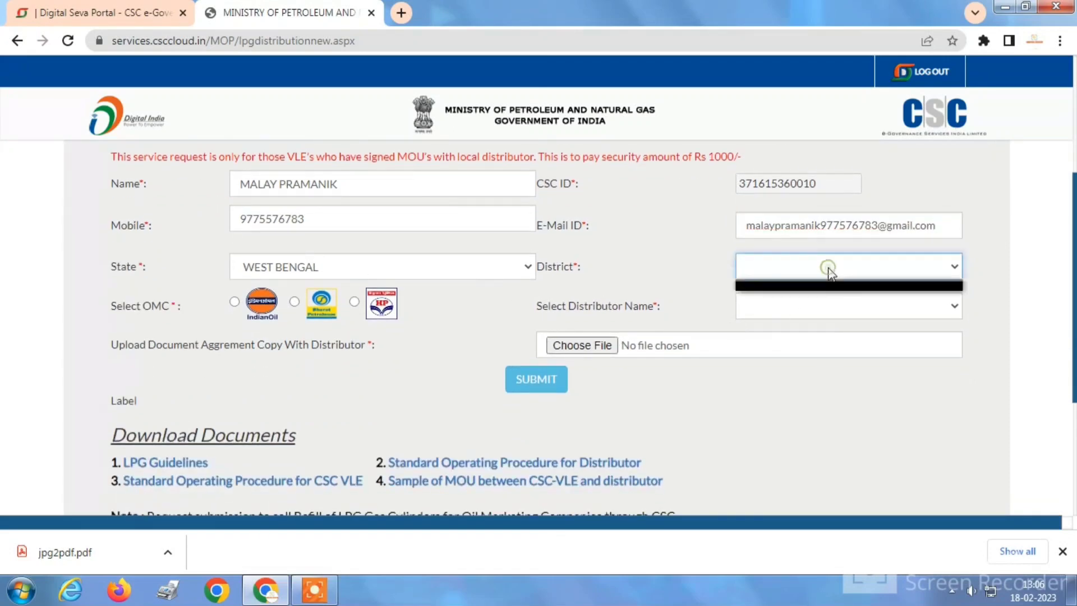
{"action": "left_click", "coordinate": [776, 274]}
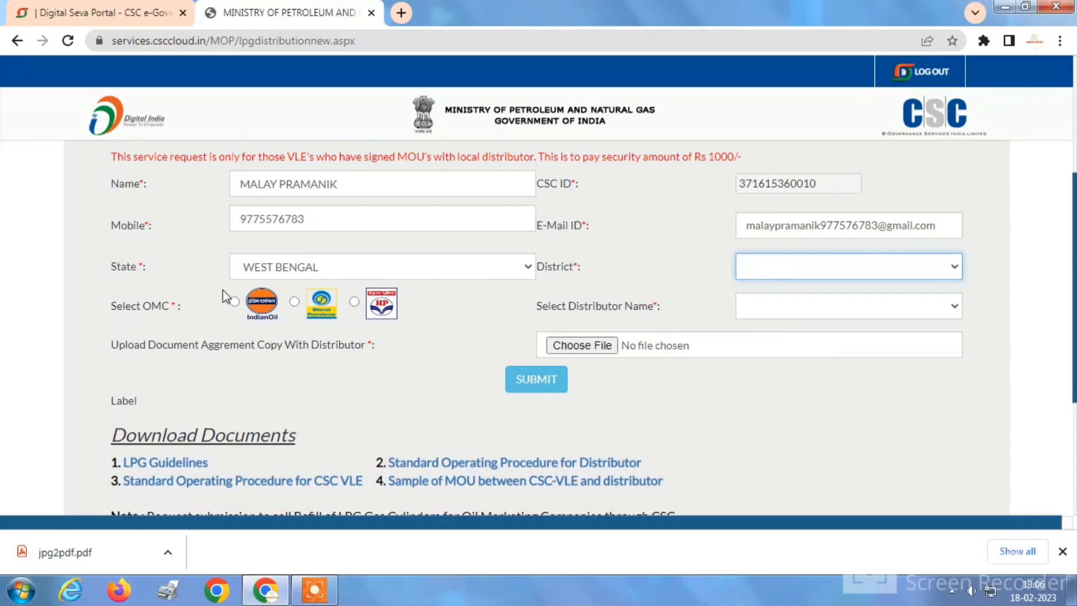
{"action": "left_click", "coordinate": [235, 301]}
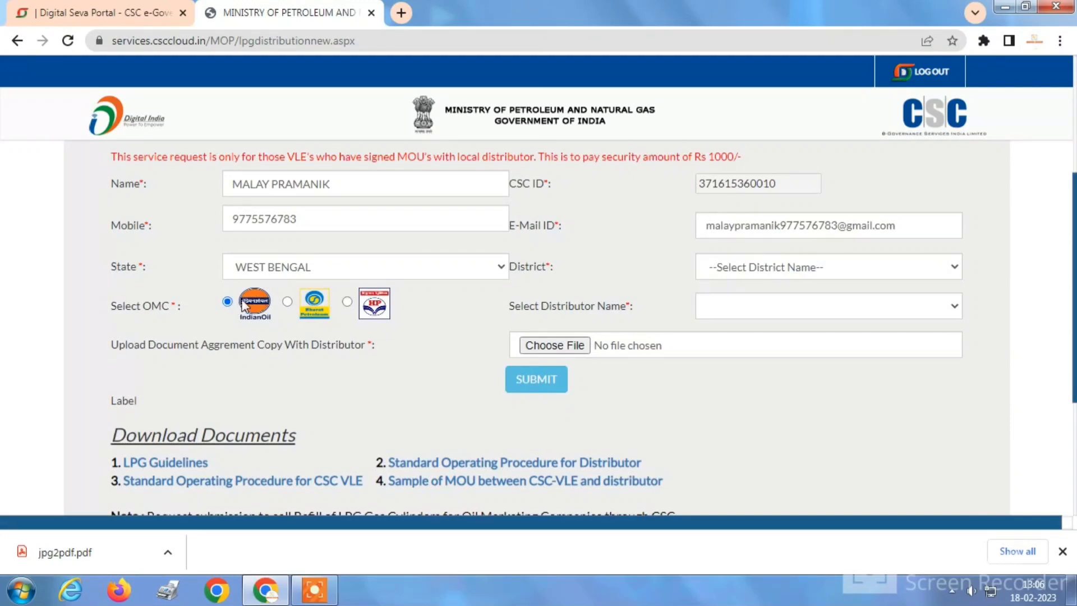
{"action": "left_click", "coordinate": [738, 270]}
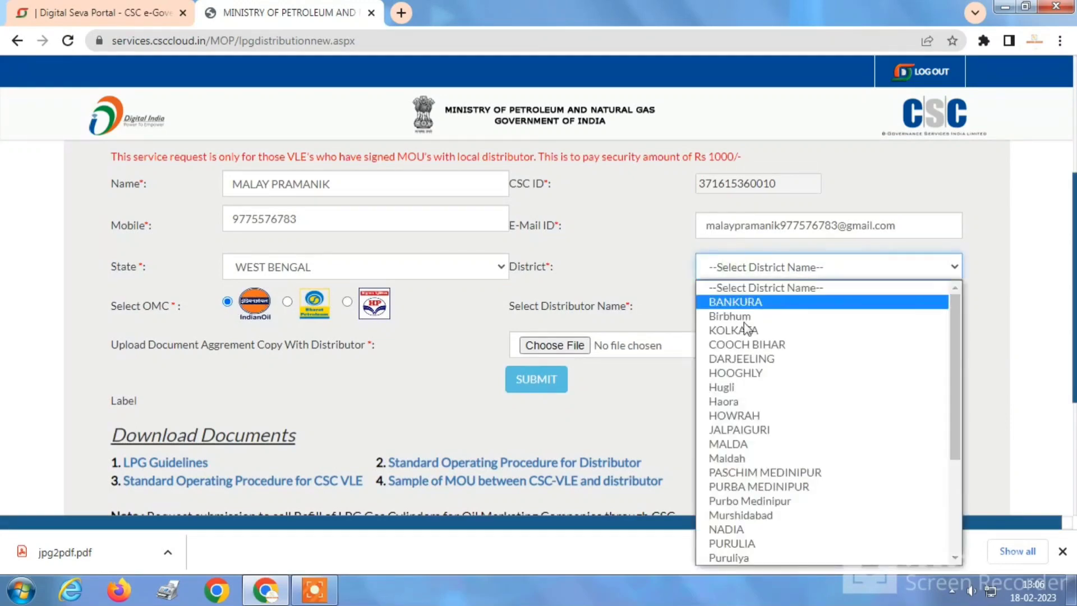
{"action": "scroll", "coordinate": [785, 437], "scroll_direction": "down", "scroll_amount": 4}
{"action": "left_click", "coordinate": [773, 315]}
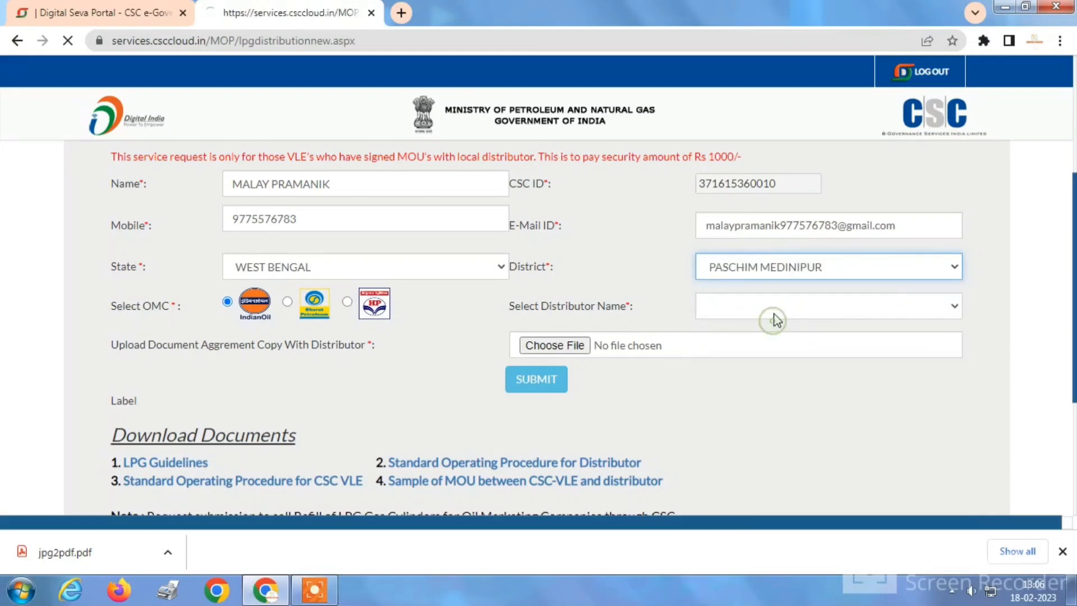
{"action": "scroll", "coordinate": [627, 367], "scroll_direction": "down", "scroll_amount": 3}
{"action": "scroll", "coordinate": [676, 375], "scroll_direction": "down", "scroll_amount": 1}
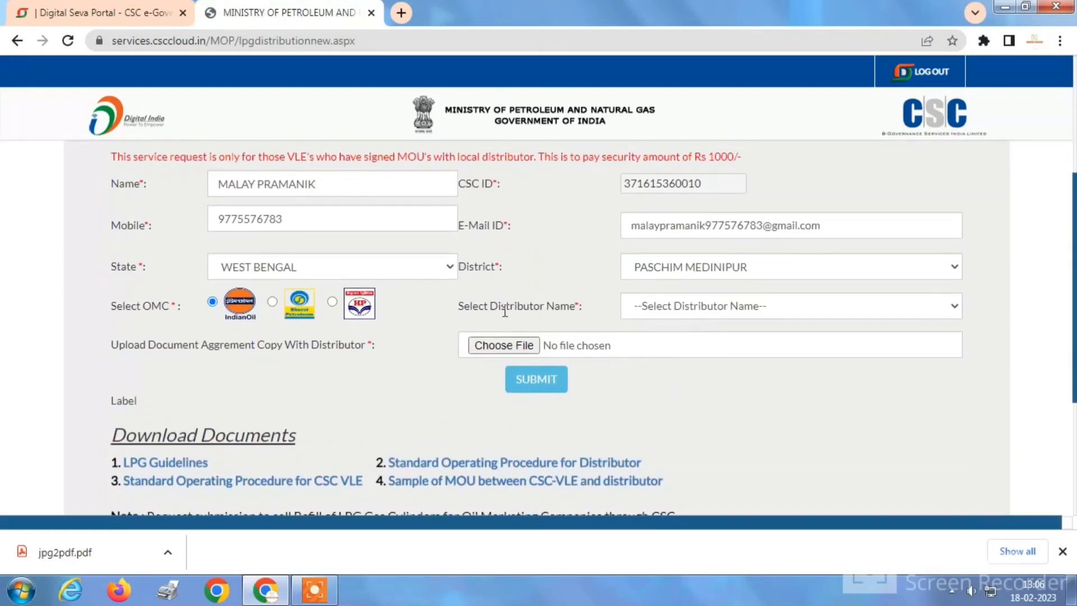
Select SREEDHAR INDANE DISTRIBUTOR as the distributor name.
{"action": "left_click", "coordinate": [753, 307]}
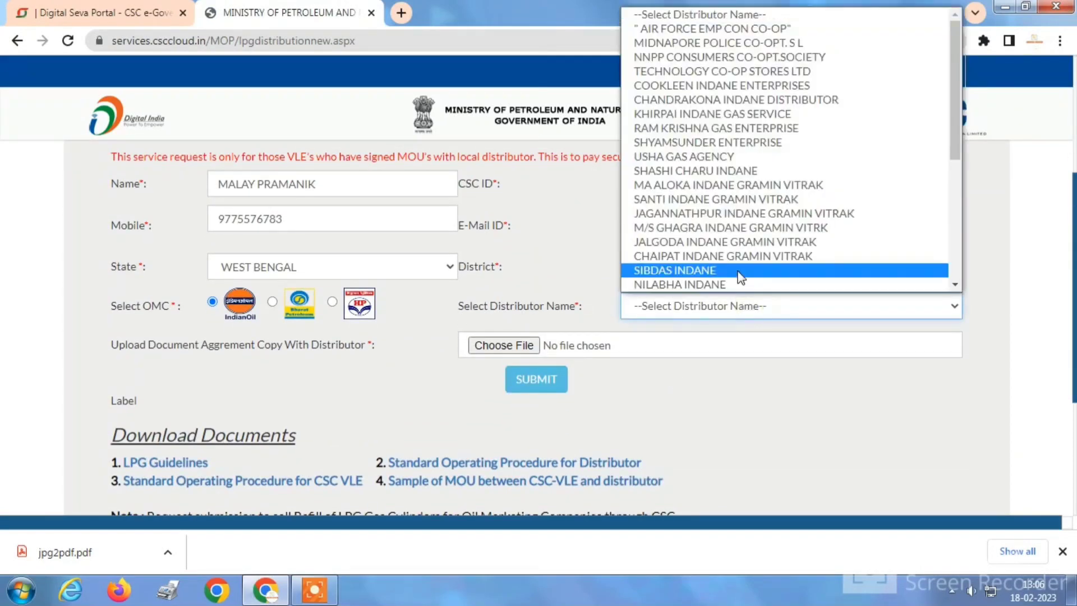
{"action": "scroll", "coordinate": [727, 252], "scroll_direction": "down", "scroll_amount": 5}
{"action": "scroll", "coordinate": [723, 247], "scroll_direction": "up", "scroll_amount": 3}
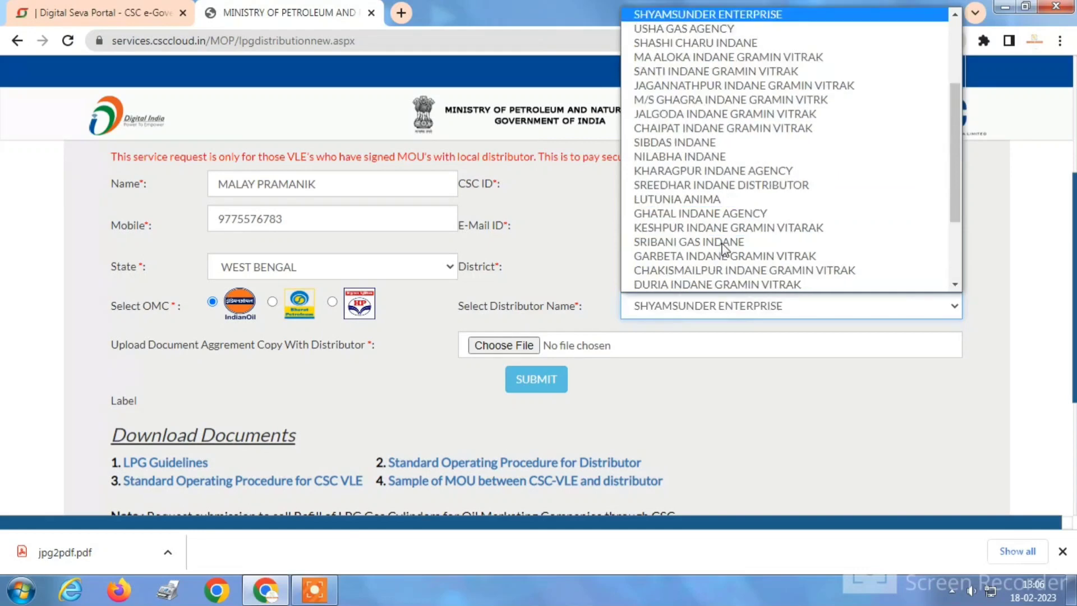
{"action": "left_click", "coordinate": [723, 188]}
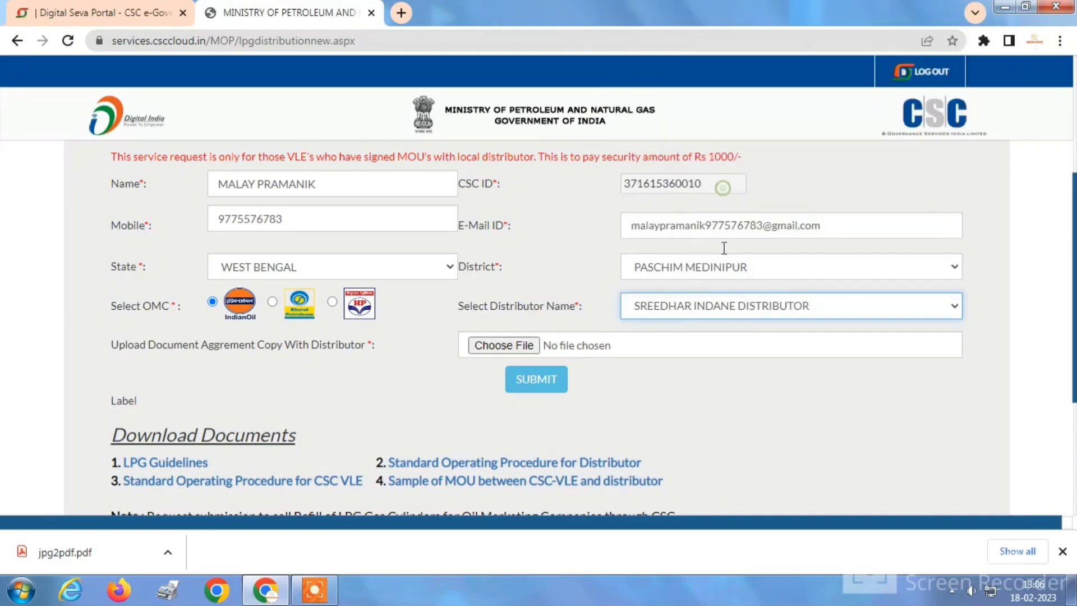
Download the 'Sample of MOU between CSC-VLE and distributor' .doc and open it.
{"action": "scroll", "coordinate": [534, 421], "scroll_direction": "down", "scroll_amount": 3}
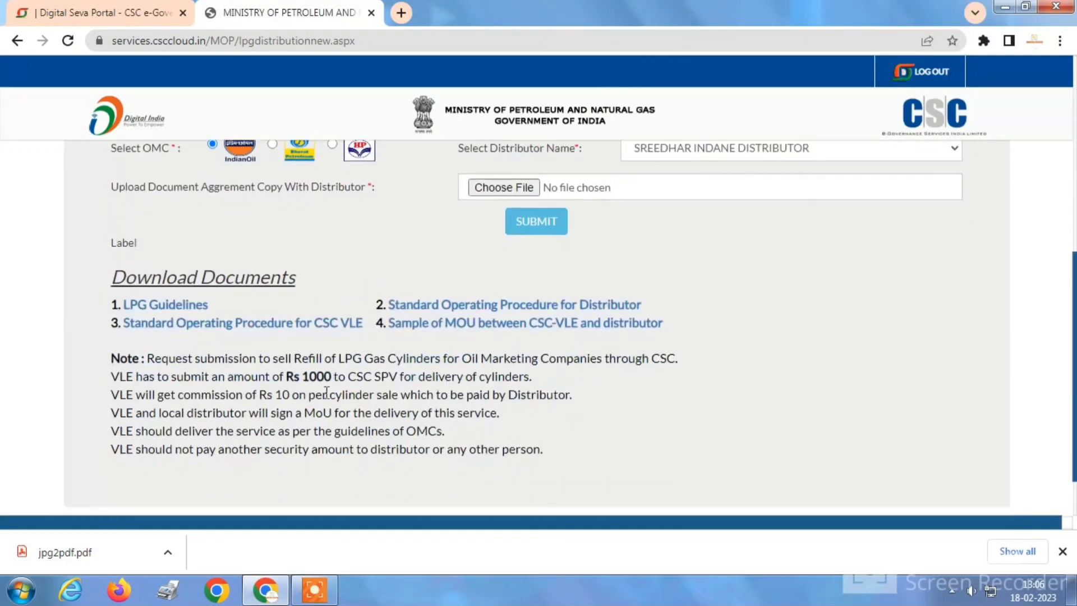
{"action": "left_click_drag", "start_coordinate": [112, 277], "coordinate": [301, 281]}
{"action": "scroll", "coordinate": [427, 258], "scroll_direction": "up", "scroll_amount": 2}
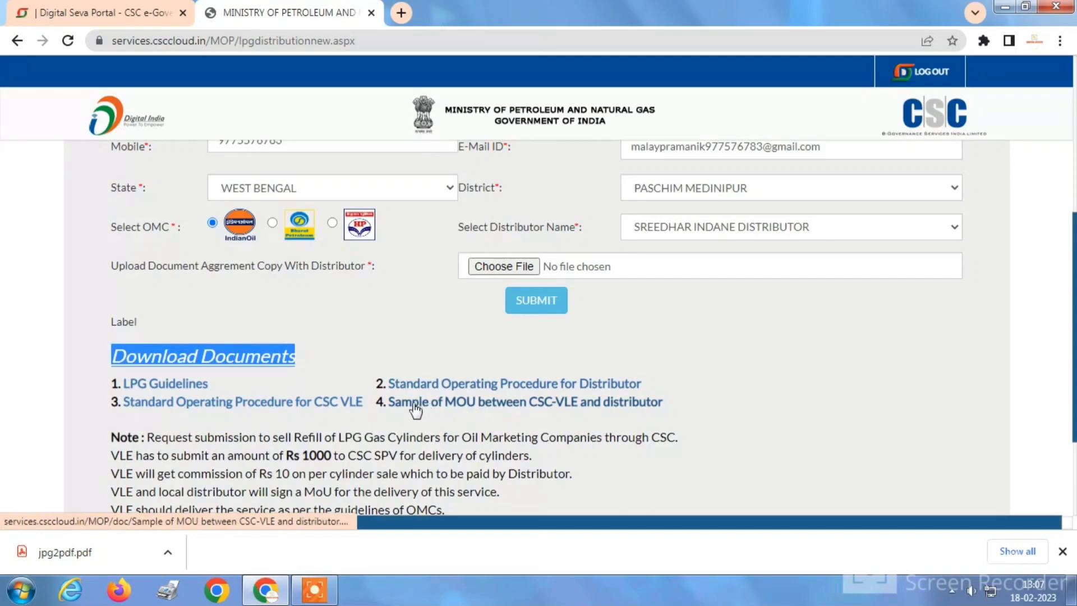
{"action": "left_click", "coordinate": [503, 406]}
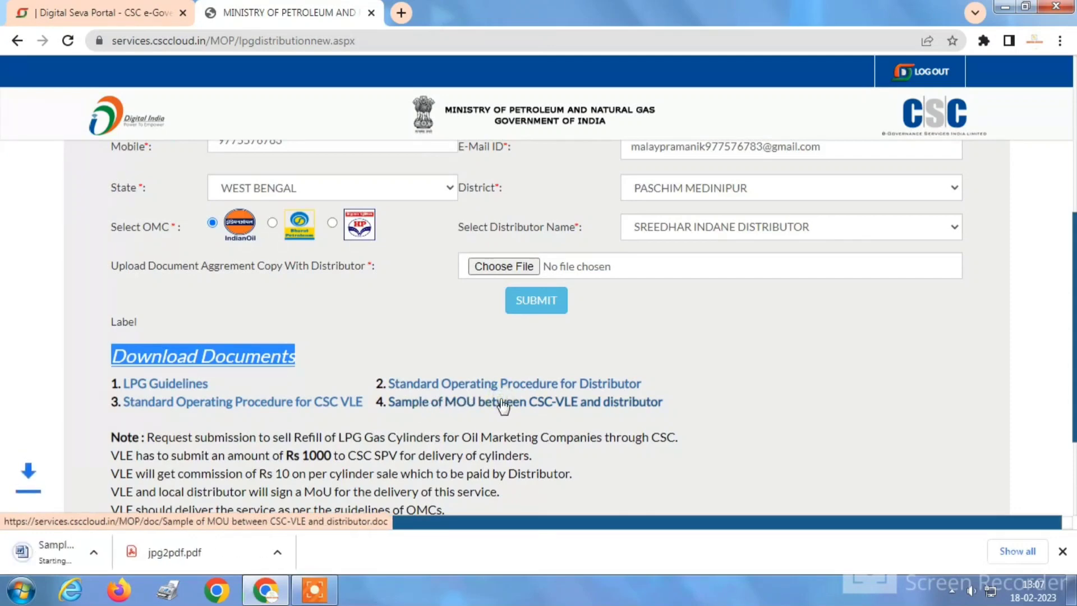
{"action": "left_click", "coordinate": [69, 556]}
Read through the sample MOU in a maximised Word window.
{"action": "scroll", "coordinate": [522, 308], "scroll_direction": "down", "scroll_amount": 6}
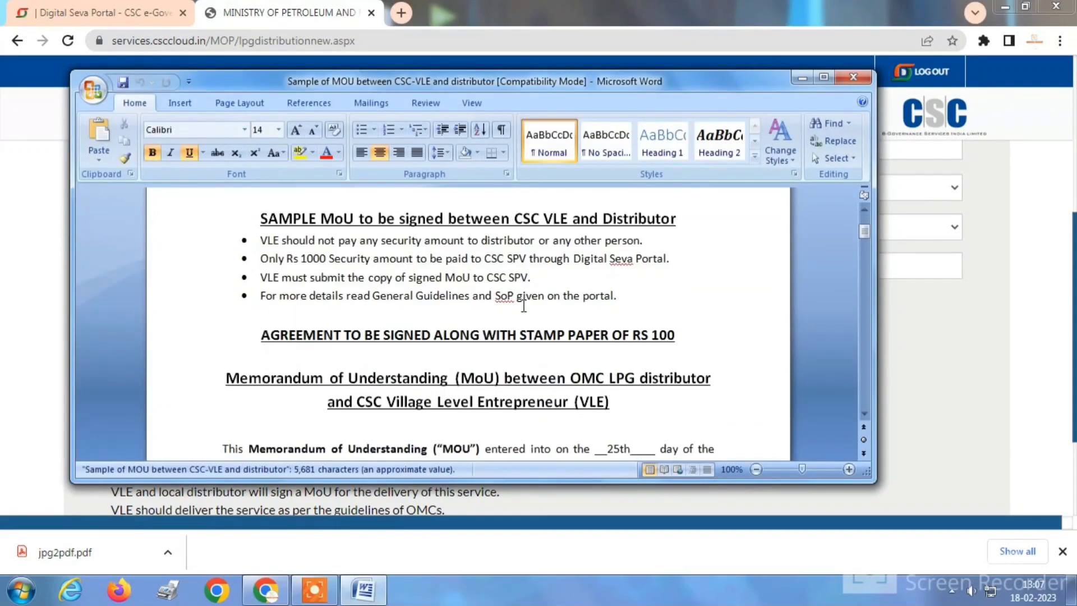
{"action": "scroll", "coordinate": [533, 303], "scroll_direction": "down", "scroll_amount": 10}
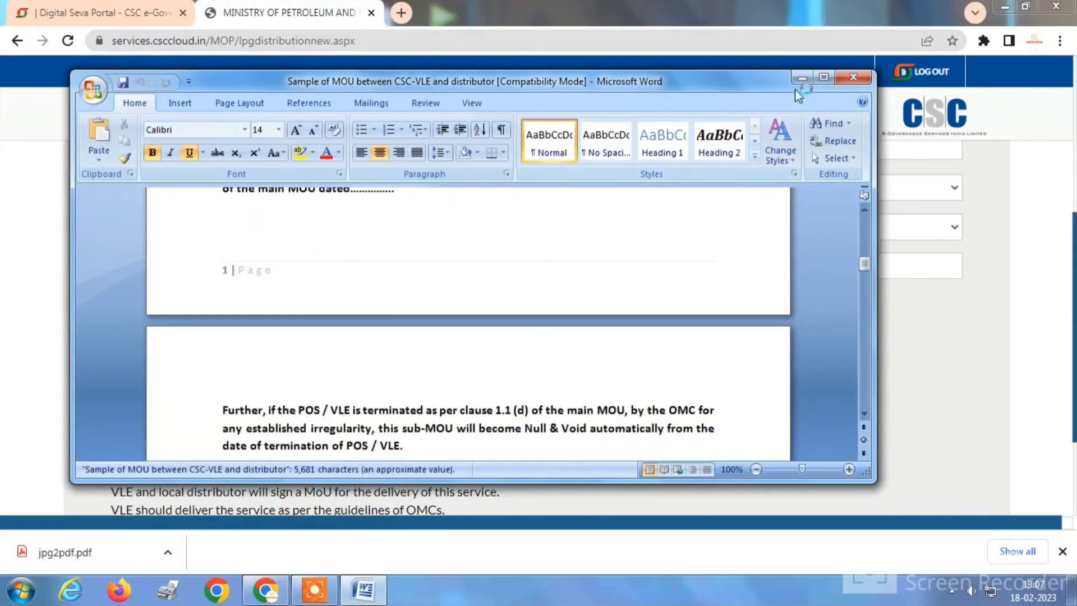
{"action": "left_click", "coordinate": [823, 77]}
{"action": "scroll", "coordinate": [771, 216], "scroll_direction": "up", "scroll_amount": 12}
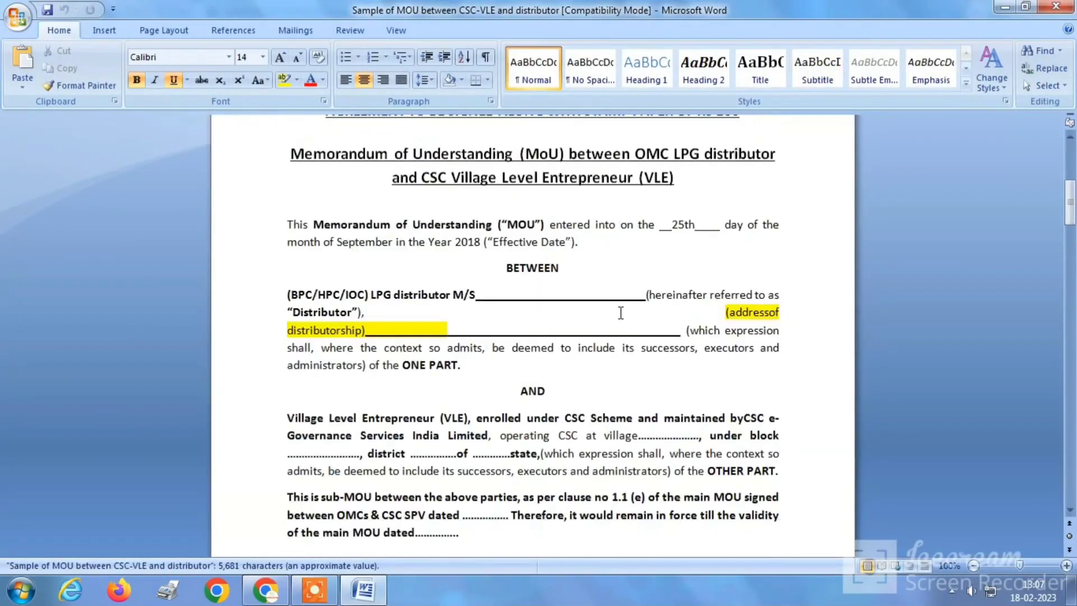
Minimise Word and Chrome and open AGREEMENT.pdf from the desktop.
{"action": "left_click", "coordinate": [1005, 6]}
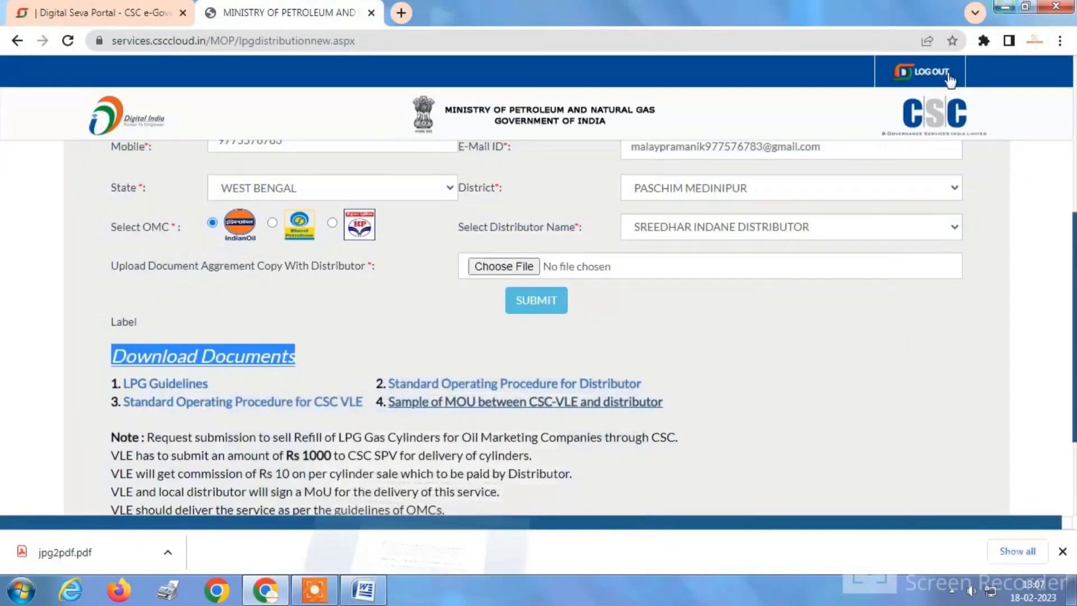
{"action": "left_click", "coordinate": [1010, 7]}
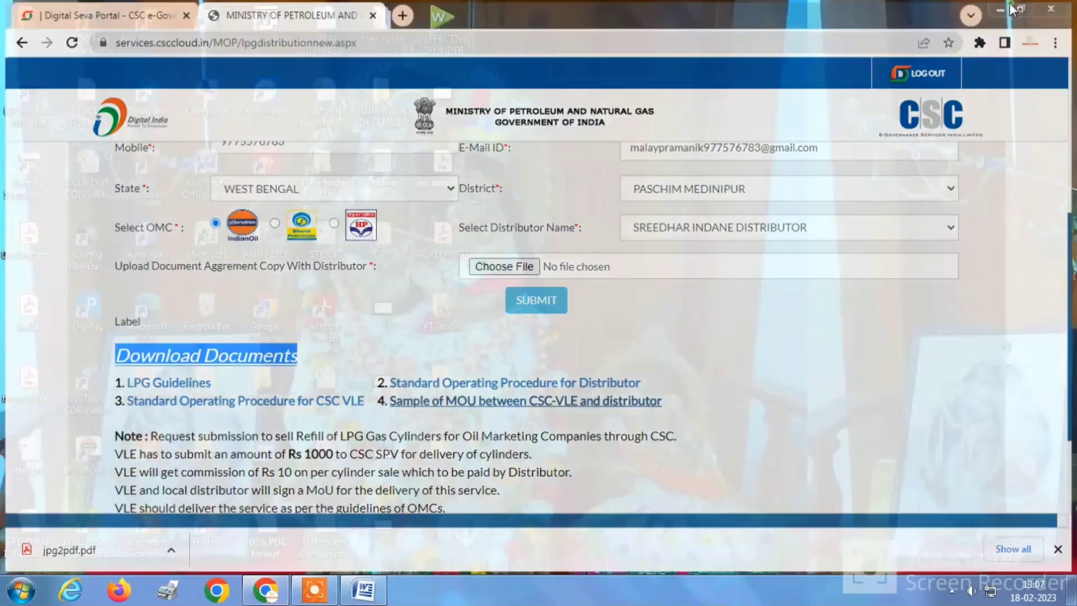
{"action": "double_click", "coordinate": [442, 233]}
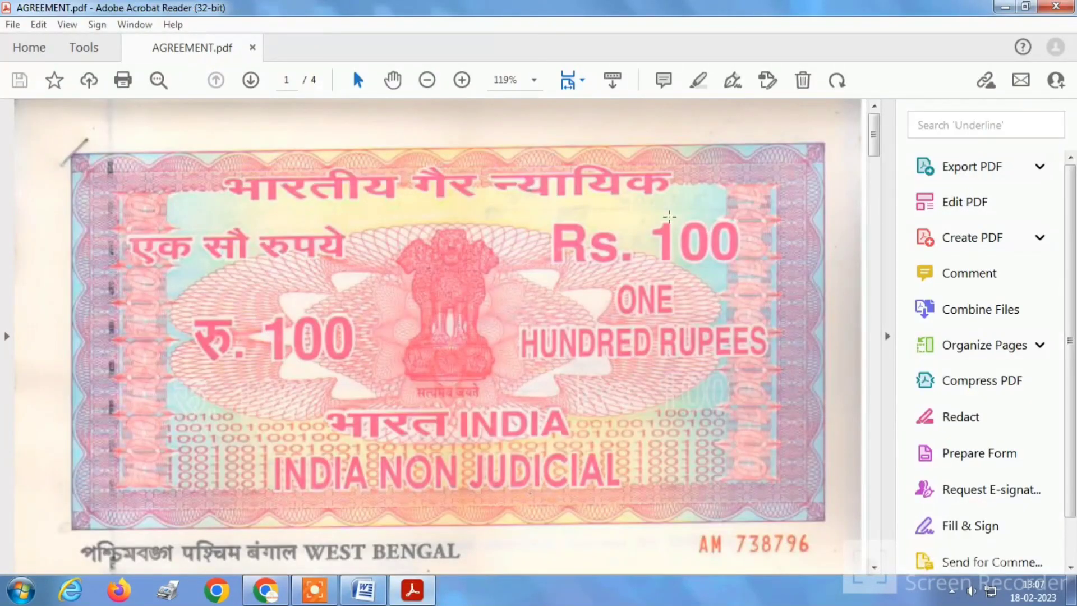
Scroll AGREEMENT.pdf to the stamped, signed page, then close Acrobat Reader.
{"action": "scroll", "coordinate": [659, 224], "scroll_direction": "down", "scroll_amount": 5}
{"action": "scroll", "coordinate": [598, 284], "scroll_direction": "up", "scroll_amount": 4}
{"action": "scroll", "coordinate": [404, 277], "scroll_direction": "down", "scroll_amount": 12}
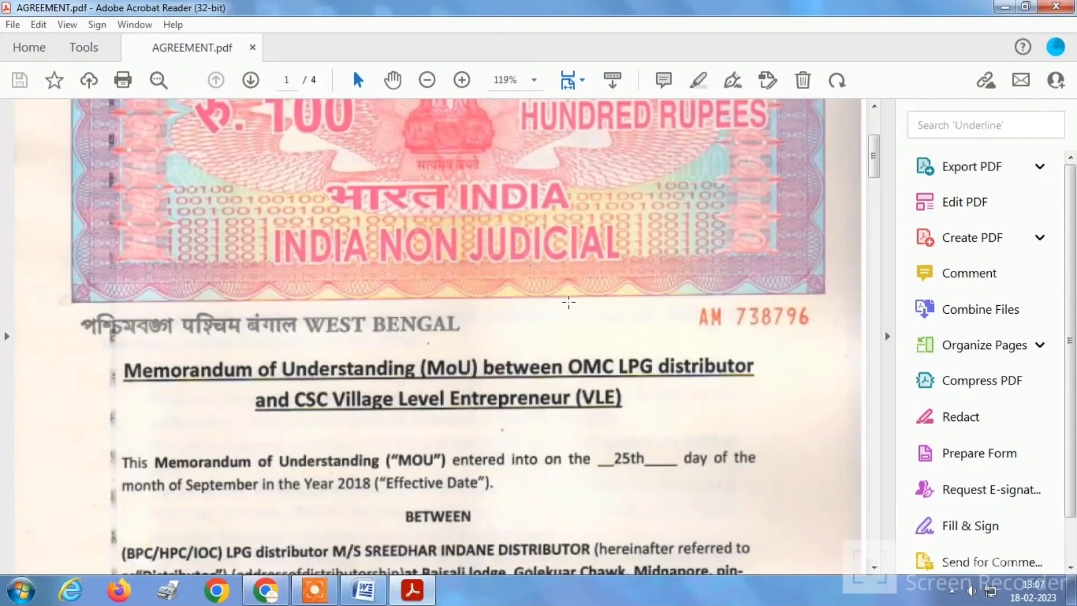
{"action": "scroll", "coordinate": [507, 348], "scroll_direction": "down", "scroll_amount": 15}
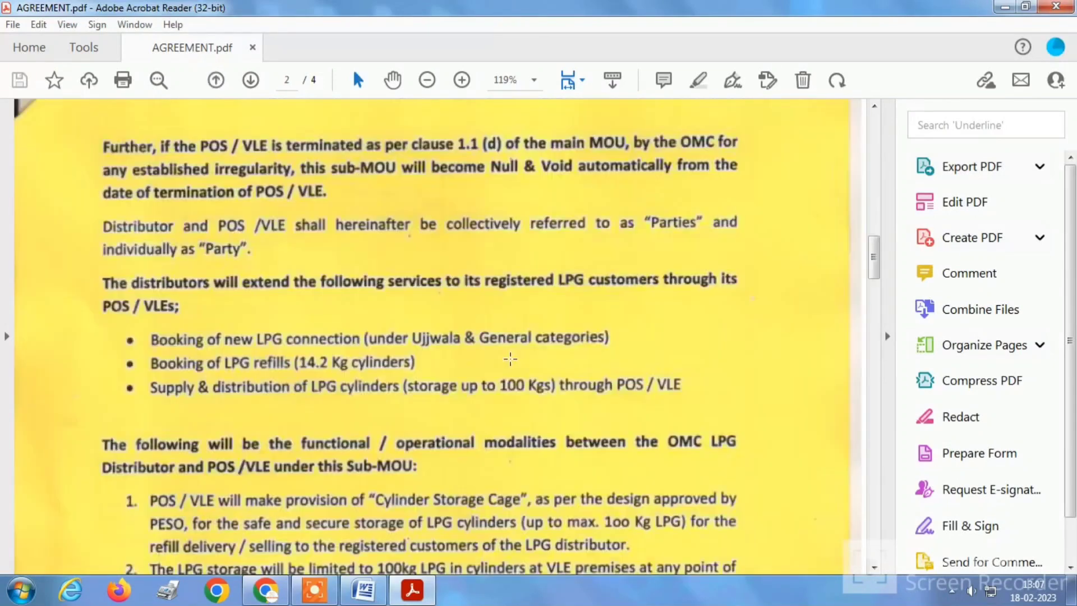
{"action": "scroll", "coordinate": [801, 148], "scroll_direction": "down", "scroll_amount": 3}
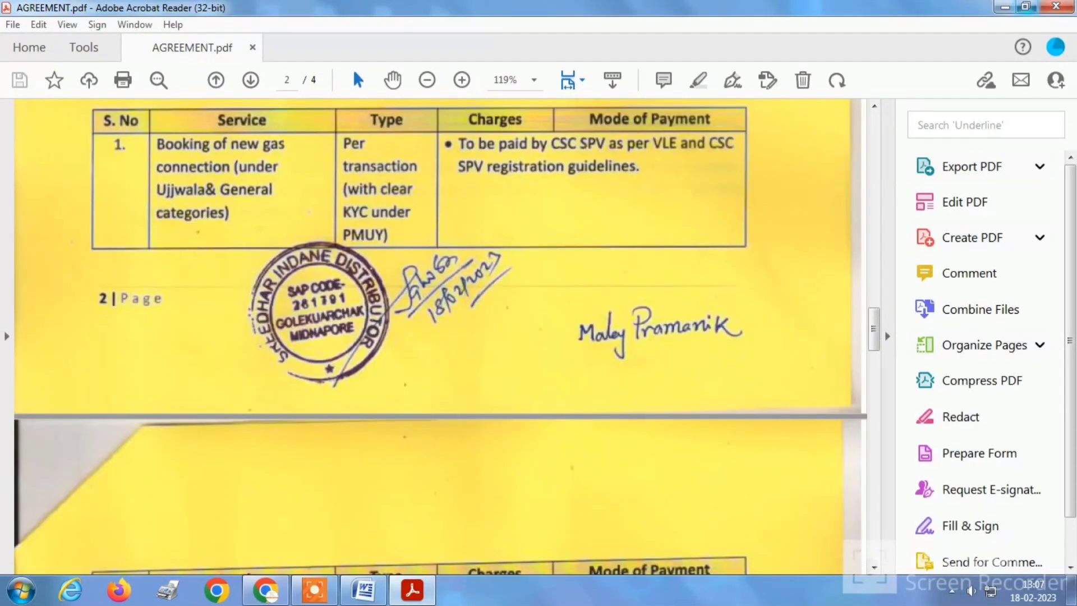
{"action": "left_click", "coordinate": [1056, 6]}
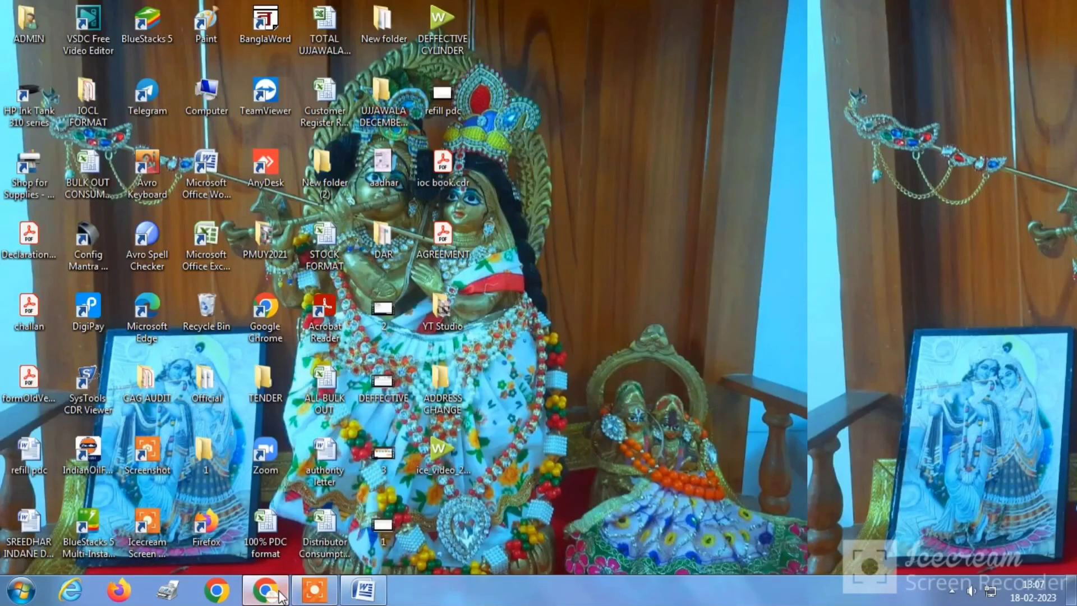
Attach AGREEMENT.pdf from the Desktop as the distributor agreement copy.
{"action": "left_click", "coordinate": [265, 591]}
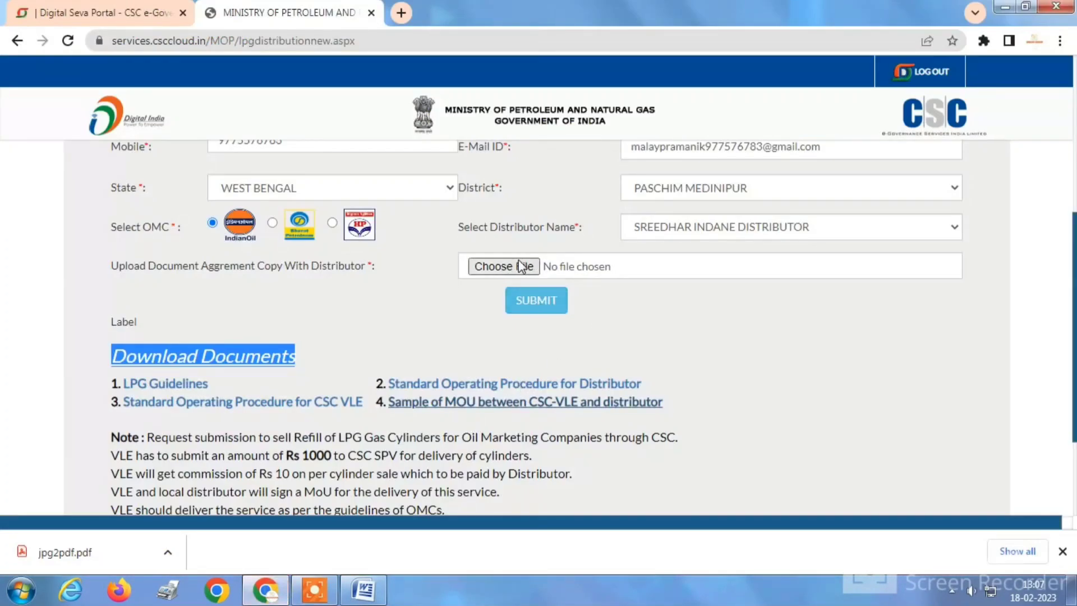
{"action": "left_click", "coordinate": [501, 267]}
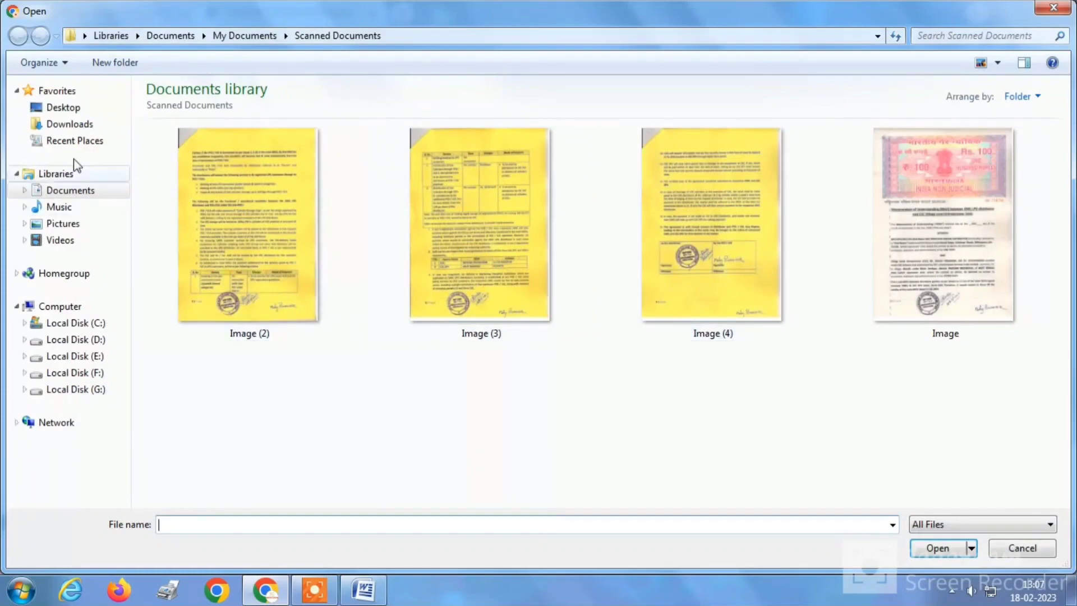
{"action": "left_click", "coordinate": [63, 108]}
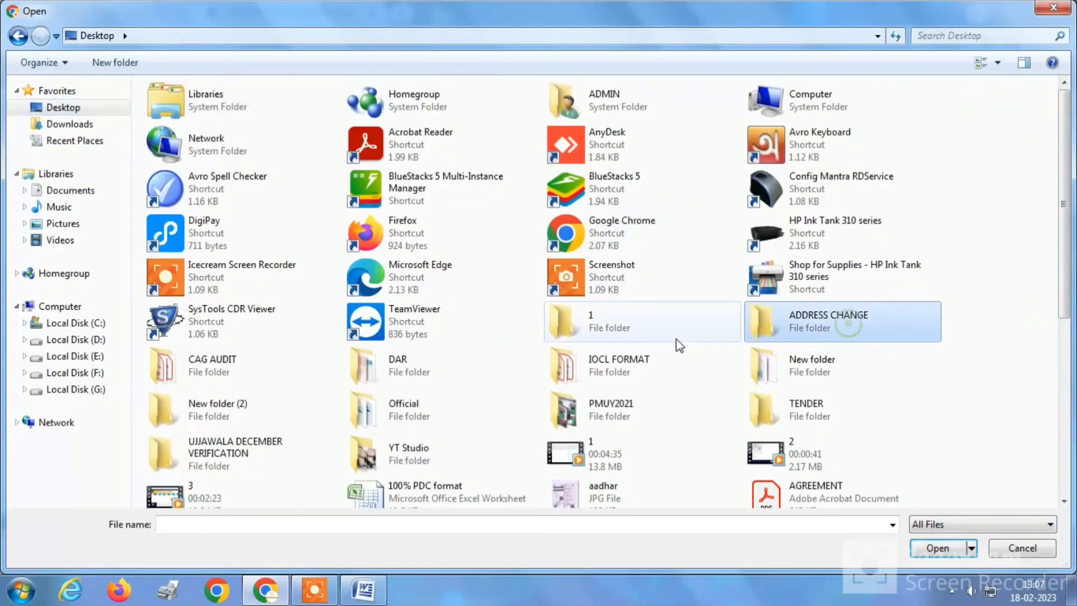
{"action": "scroll", "coordinate": [665, 339], "scroll_direction": "down", "scroll_amount": 5}
{"action": "left_click", "coordinate": [624, 177]}
{"action": "double_click", "coordinate": [819, 176]}
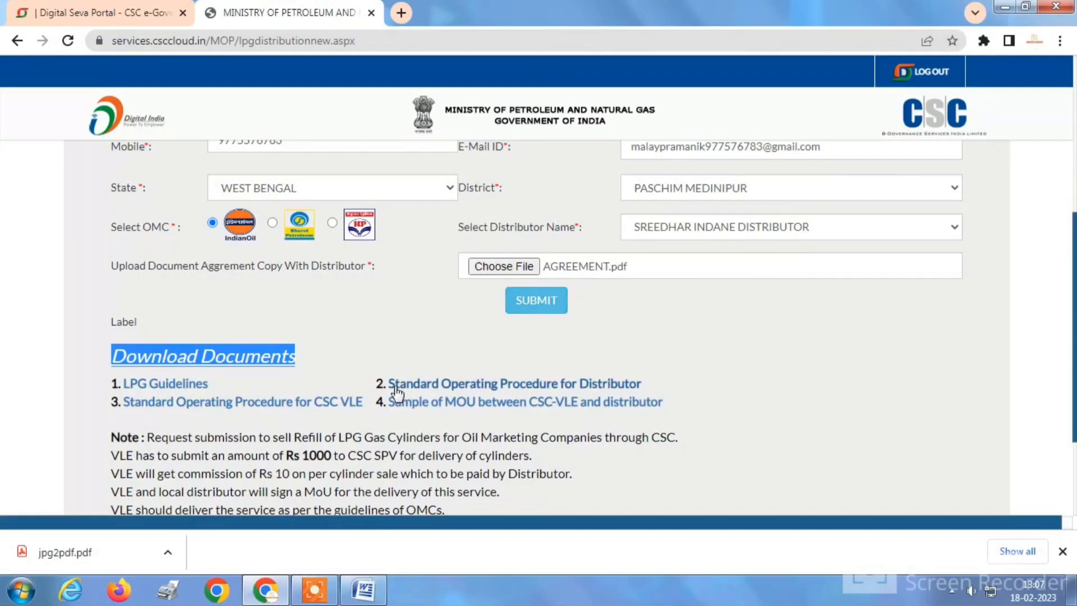
Submit the registration form to bring up the summary with the 1000 fee.
{"action": "scroll", "coordinate": [392, 390], "scroll_direction": "down", "scroll_amount": 3}
{"action": "scroll", "coordinate": [415, 381], "scroll_direction": "up", "scroll_amount": 6}
{"action": "scroll", "coordinate": [505, 336], "scroll_direction": "up", "scroll_amount": 2}
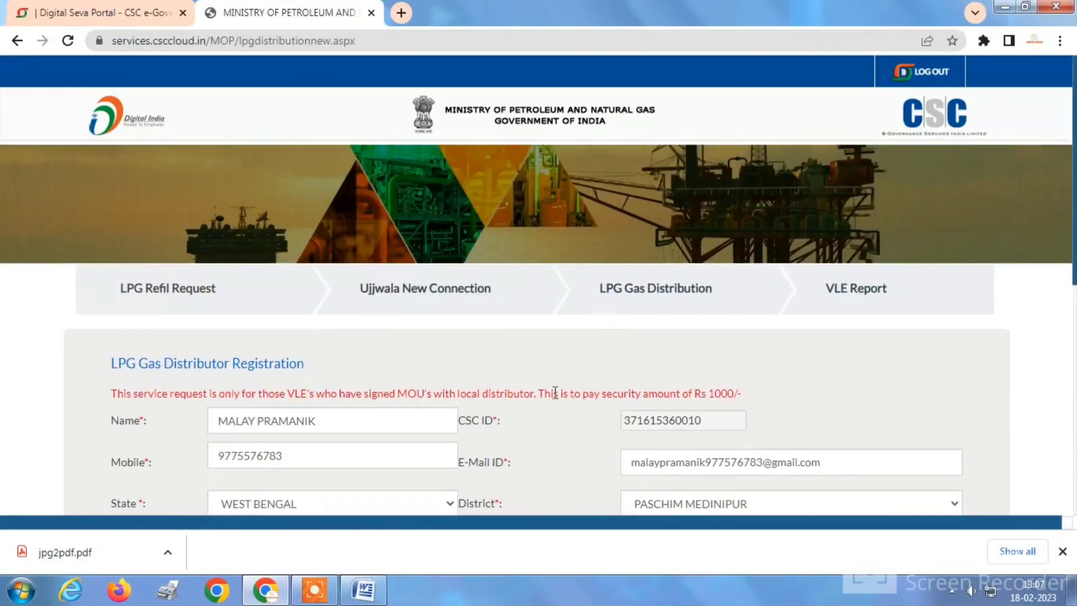
{"action": "scroll", "coordinate": [550, 392], "scroll_direction": "down", "scroll_amount": 4}
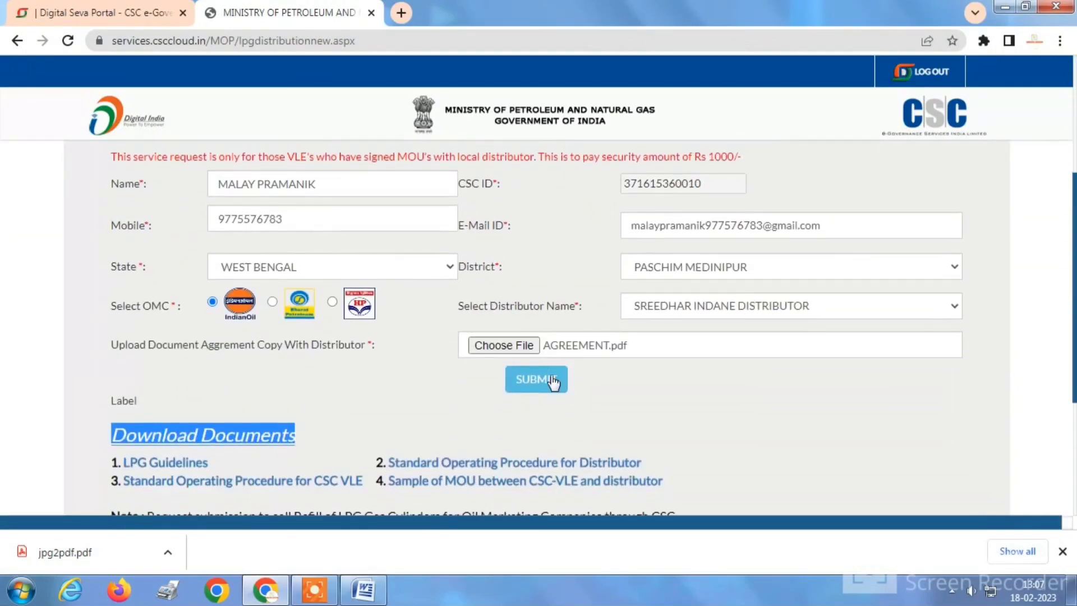
{"action": "left_click", "coordinate": [541, 381]}
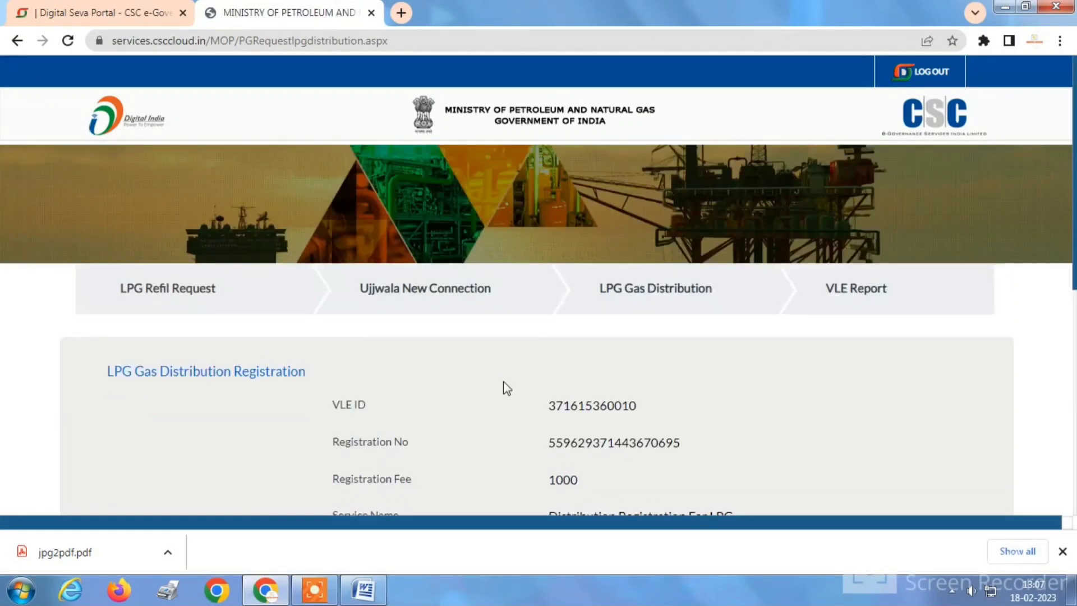
{"action": "scroll", "coordinate": [577, 369], "scroll_direction": "down", "scroll_amount": 3}
{"action": "scroll", "coordinate": [619, 367], "scroll_direction": "down", "scroll_amount": 3}
{"action": "scroll", "coordinate": [683, 354], "scroll_direction": "up", "scroll_amount": 4}
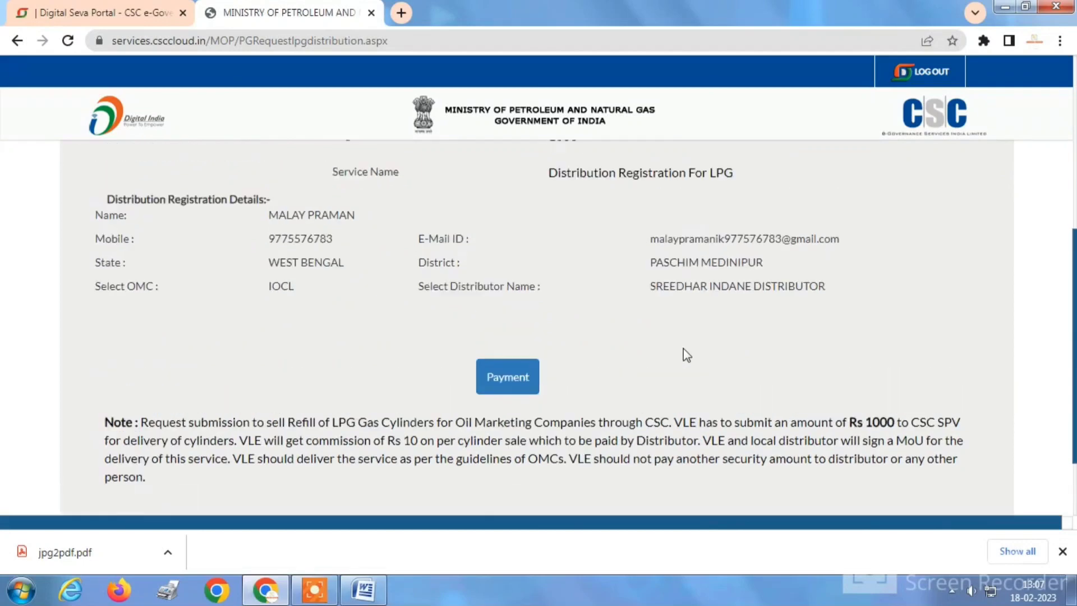
{"action": "left_click_drag", "start_coordinate": [553, 249], "coordinate": [623, 247]}
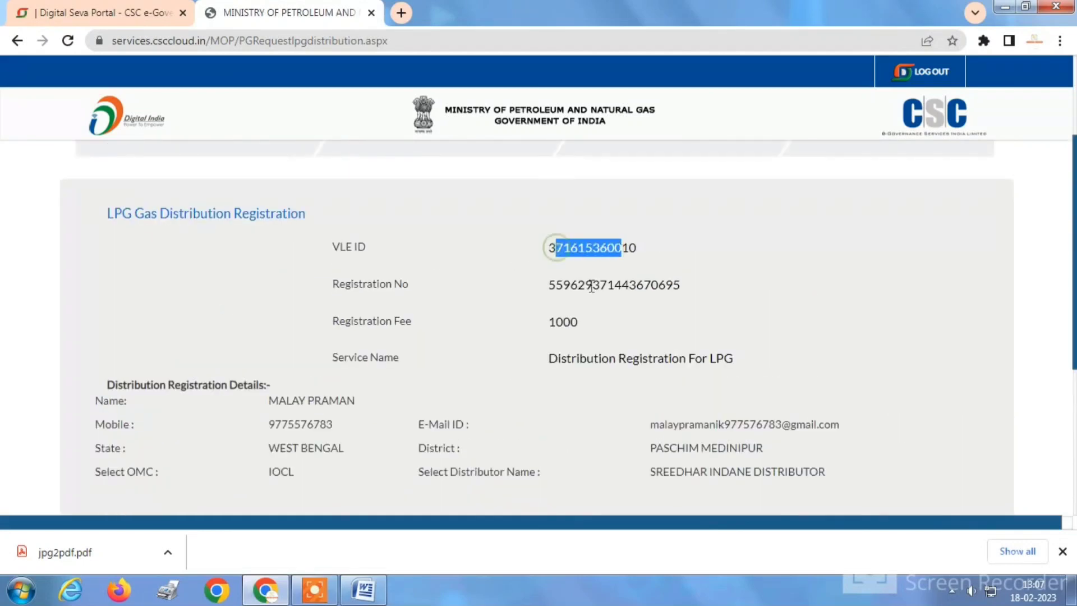
{"action": "left_click_drag", "start_coordinate": [552, 285], "coordinate": [653, 284]}
{"action": "left_click_drag", "start_coordinate": [563, 322], "coordinate": [730, 362]}
{"action": "scroll", "coordinate": [315, 417], "scroll_direction": "down", "scroll_amount": 2}
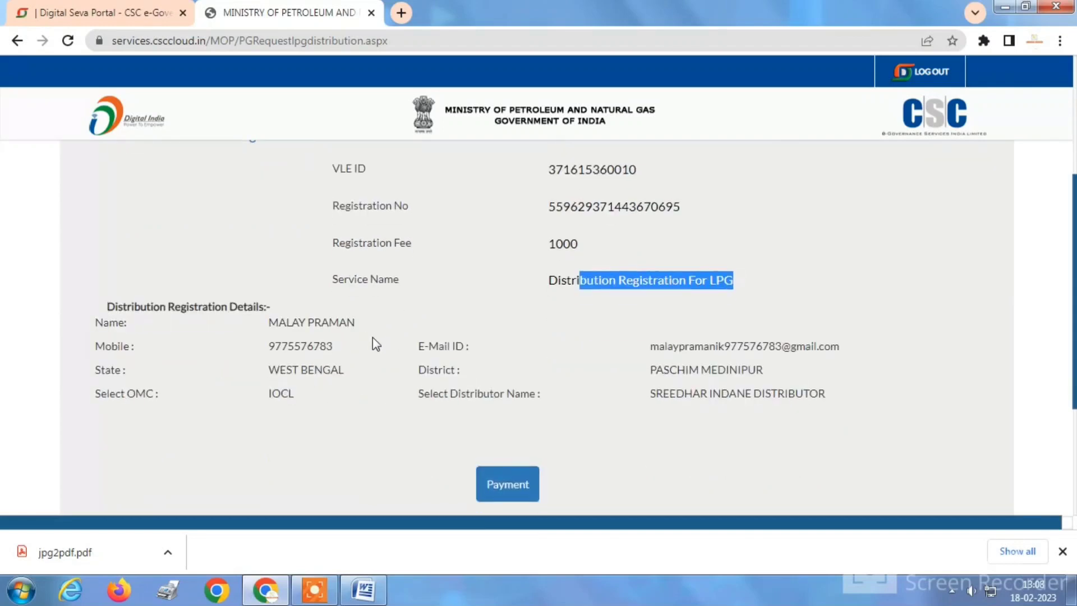
{"action": "scroll", "coordinate": [371, 342], "scroll_direction": "up", "scroll_amount": 5}
{"action": "scroll", "coordinate": [489, 334], "scroll_direction": "down", "scroll_amount": 2}
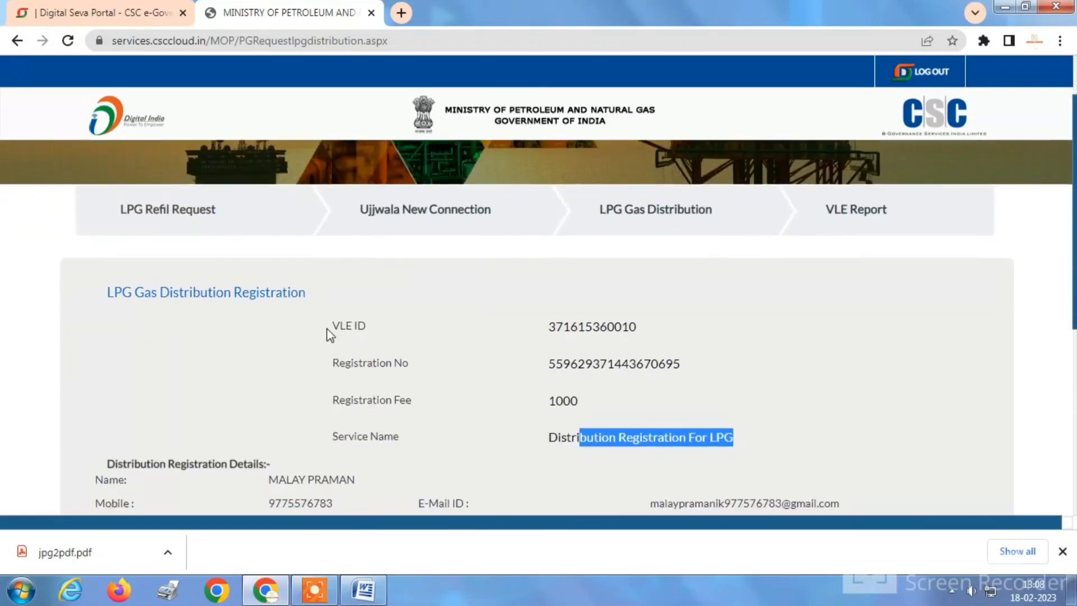
{"action": "scroll", "coordinate": [329, 334], "scroll_direction": "down", "scroll_amount": 2}
{"action": "scroll", "coordinate": [561, 331], "scroll_direction": "down", "scroll_amount": 4}
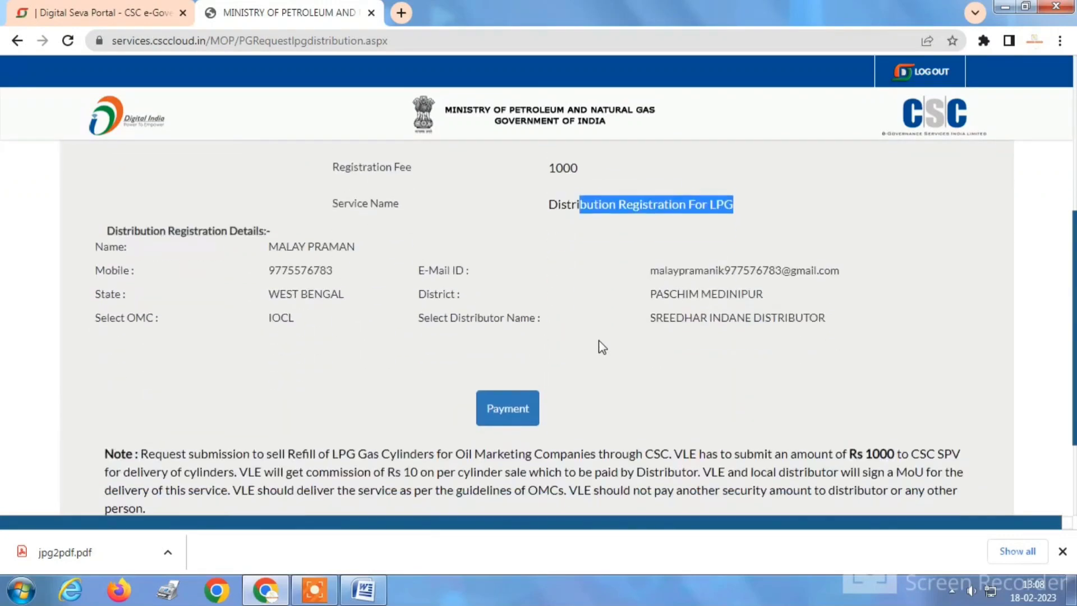
{"action": "scroll", "coordinate": [600, 348], "scroll_direction": "up", "scroll_amount": 7}
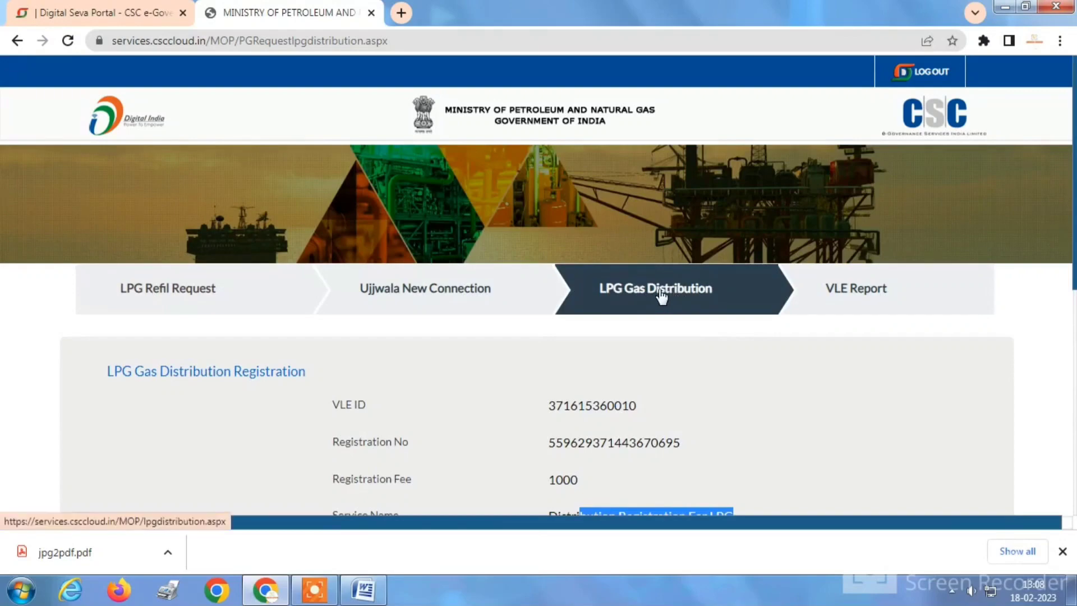
Reopen the registration form with WEST BENGAL, IndianOil and PASCHIM MEDINIPUR selected.
{"action": "left_click", "coordinate": [679, 295]}
{"action": "scroll", "coordinate": [508, 337], "scroll_direction": "down", "scroll_amount": 3}
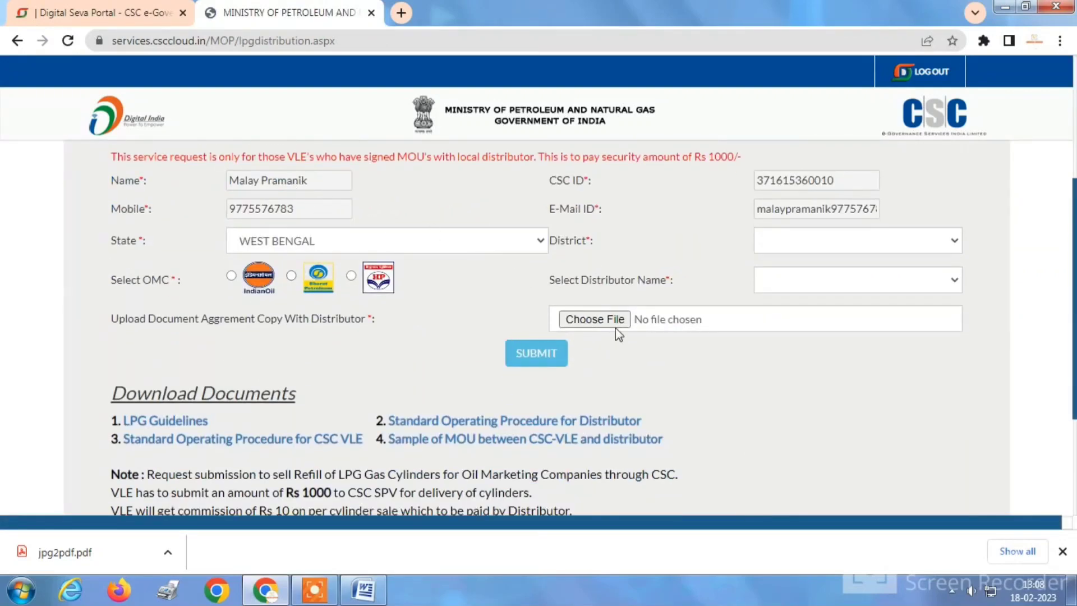
{"action": "left_click", "coordinate": [367, 244]}
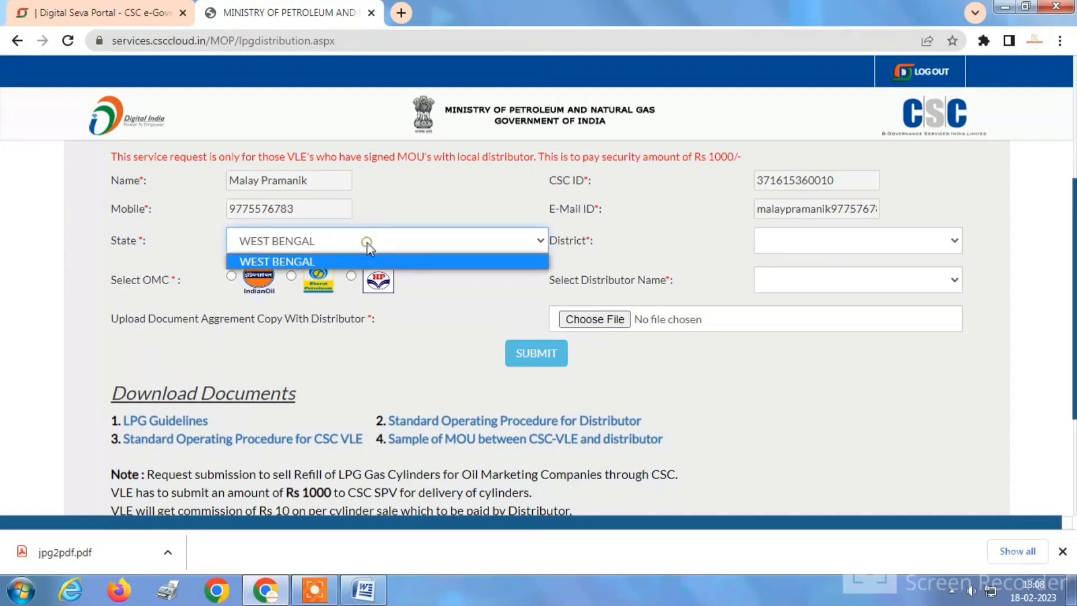
{"action": "left_click", "coordinate": [773, 242]}
{"action": "left_click", "coordinate": [271, 271]}
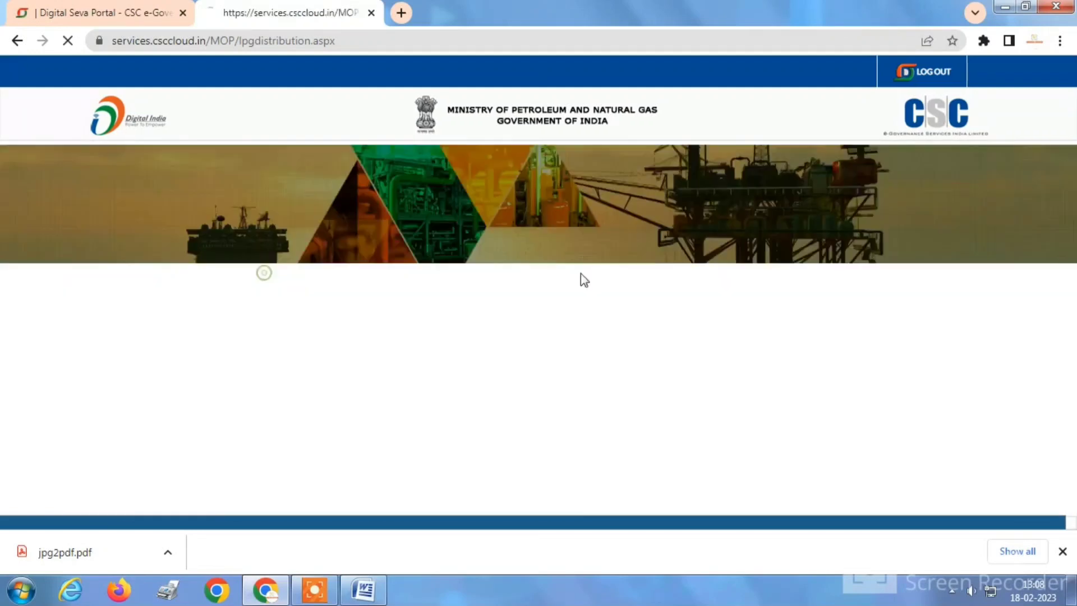
{"action": "scroll", "coordinate": [735, 361], "scroll_direction": "down", "scroll_amount": 3}
{"action": "left_click", "coordinate": [795, 314]}
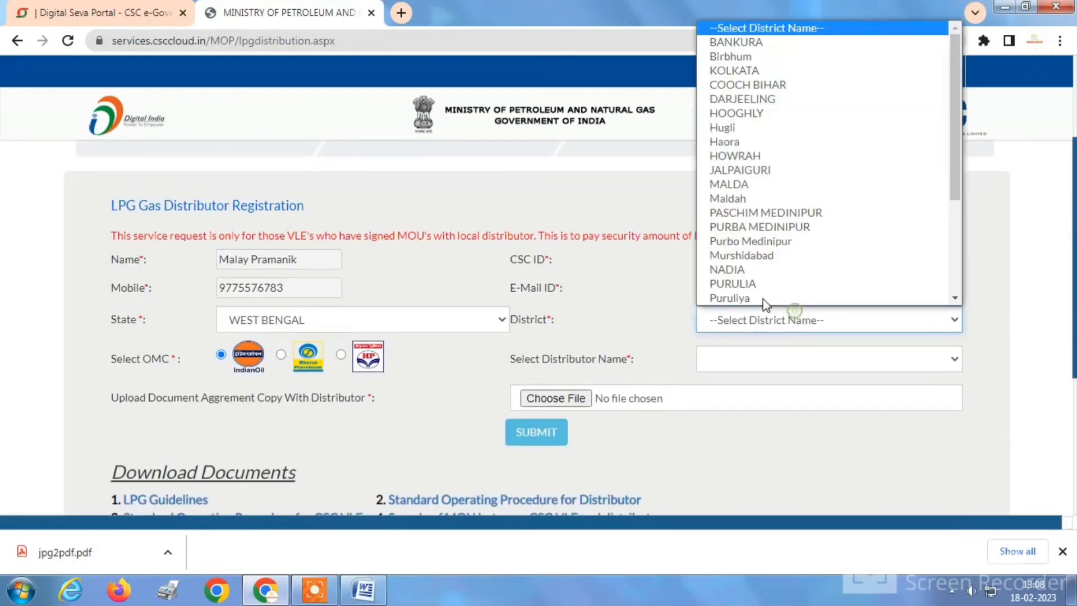
{"action": "left_click", "coordinate": [757, 212]}
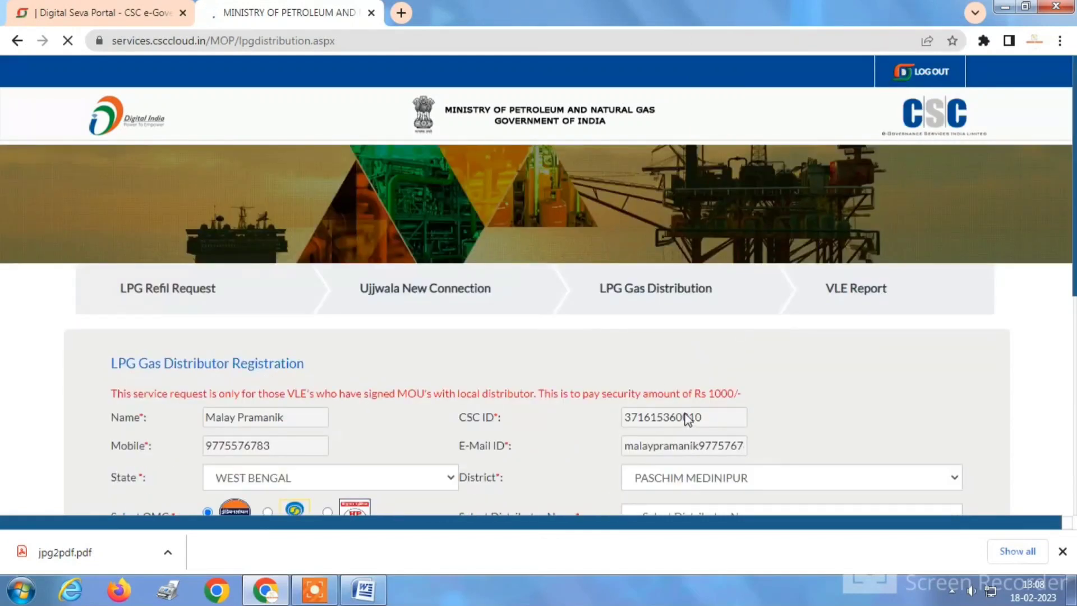
Attach the AGREEMENT file as the agreement copy and resubmit the registration.
{"action": "scroll", "coordinate": [687, 418], "scroll_direction": "down", "scroll_amount": 4}
{"action": "left_click", "coordinate": [505, 318]}
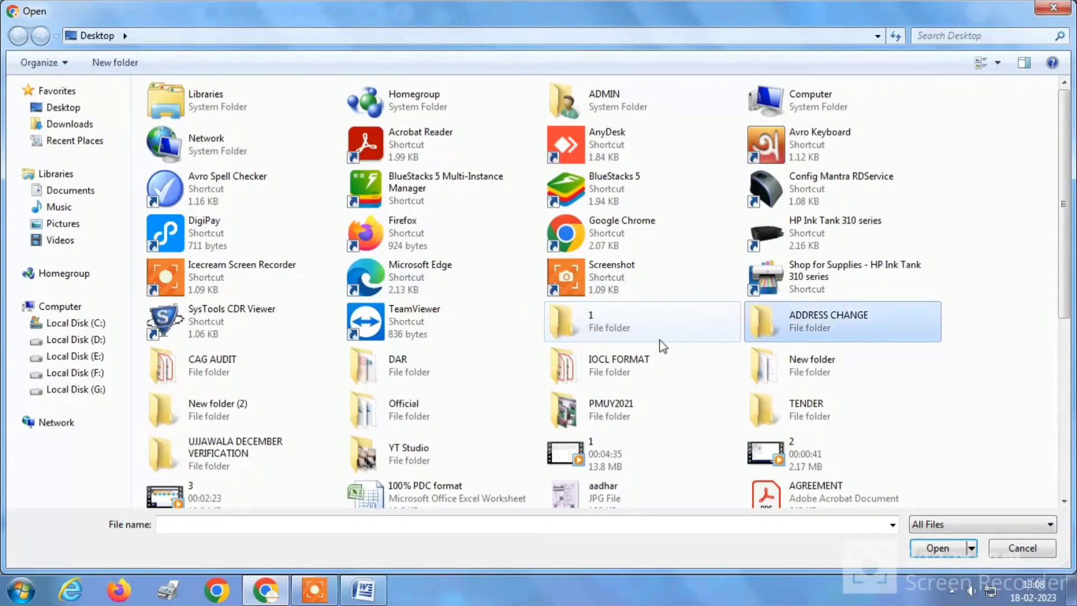
{"action": "type", "text": "aadhar"}
{"action": "double_click", "coordinate": [785, 175]}
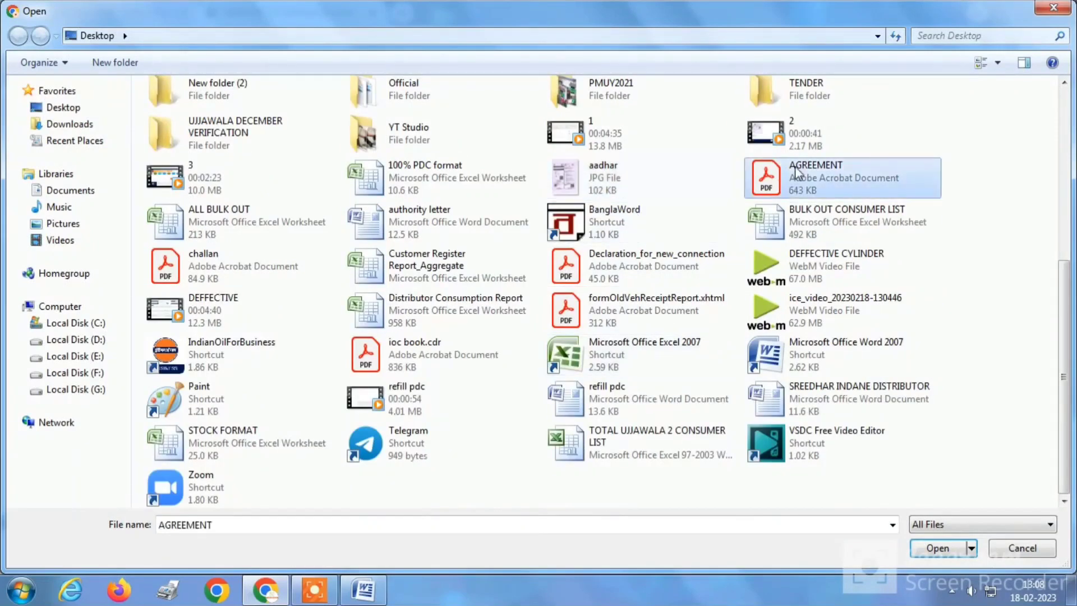
{"action": "left_click", "coordinate": [529, 359]}
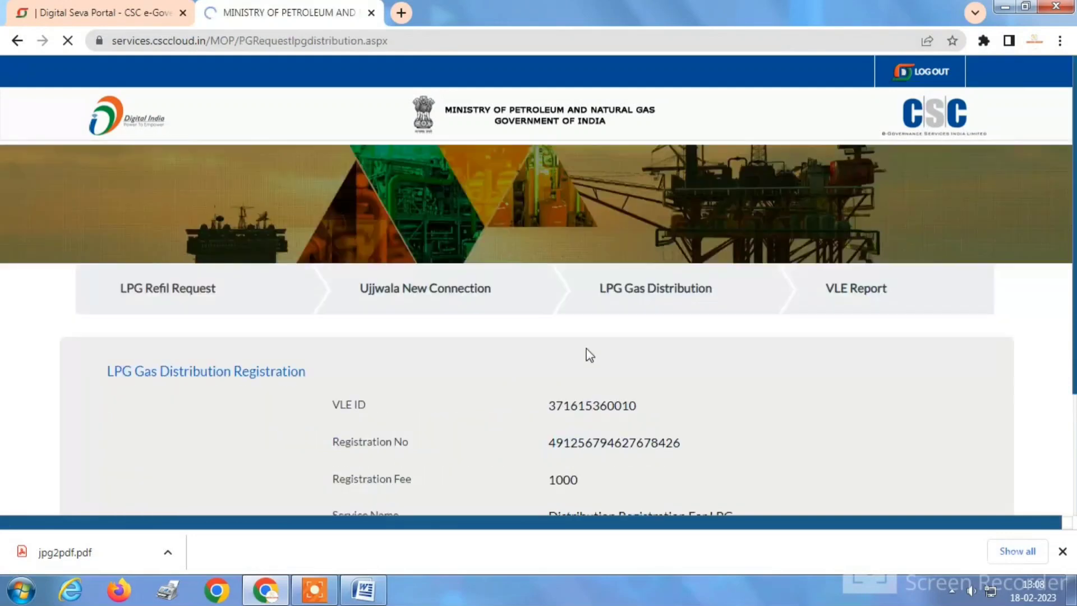
Review the registration summary's VLE ID, applicant name and registration number.
{"action": "scroll", "coordinate": [600, 322], "scroll_direction": "down", "scroll_amount": 3}
{"action": "left_click_drag", "start_coordinate": [555, 248], "coordinate": [646, 248]}
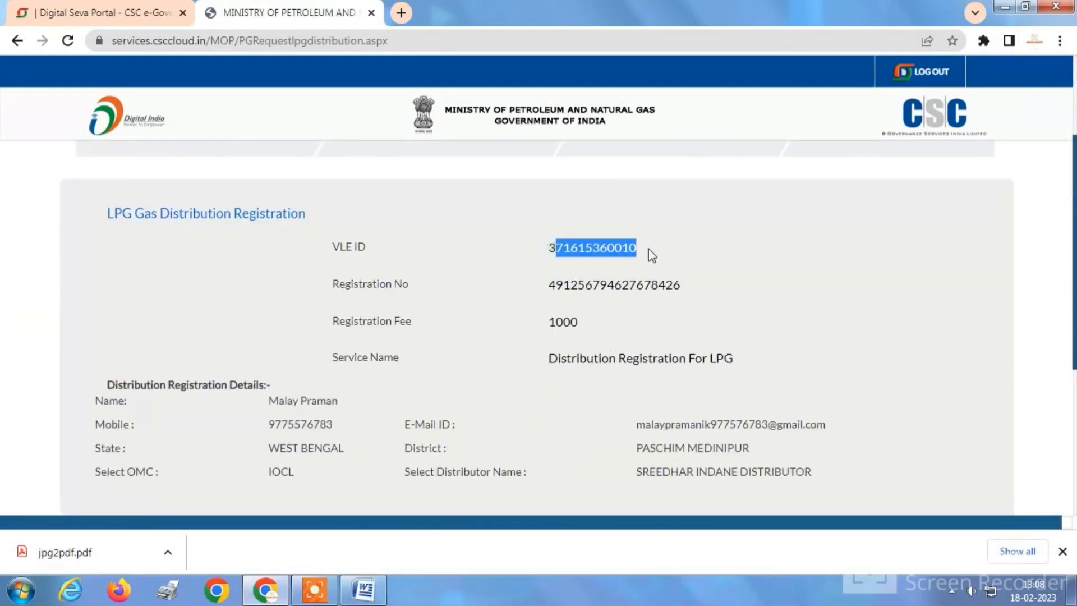
{"action": "left_click_drag", "start_coordinate": [272, 400], "coordinate": [387, 402]}
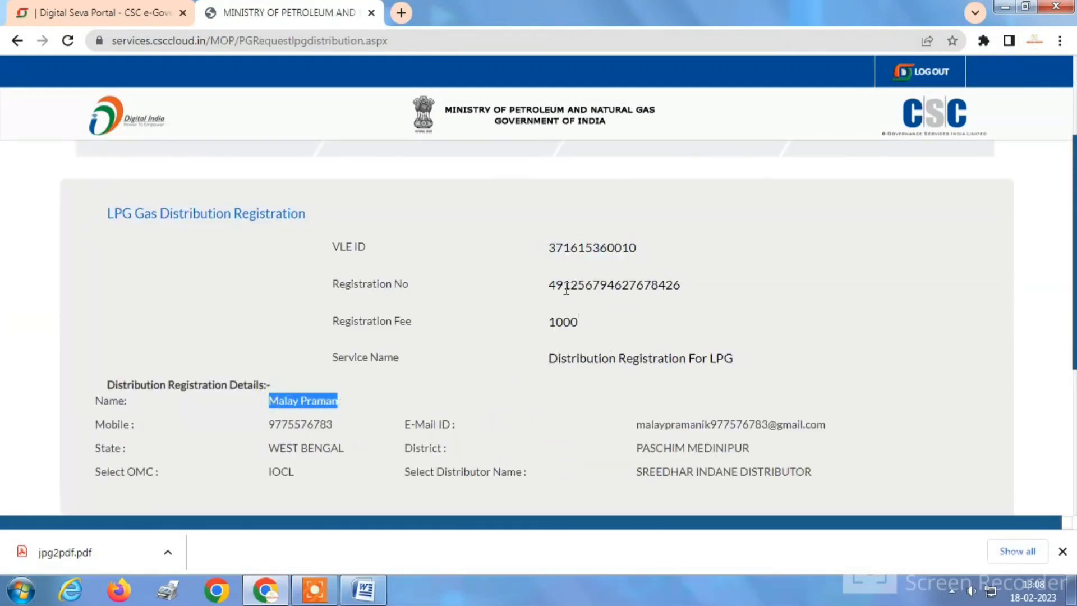
{"action": "left_click_drag", "start_coordinate": [555, 284], "coordinate": [658, 284]}
Check the registered e-mail and chosen distributor, then proceed to the ₹1000 fee payment.
{"action": "scroll", "coordinate": [721, 432], "scroll_direction": "down", "scroll_amount": 3}
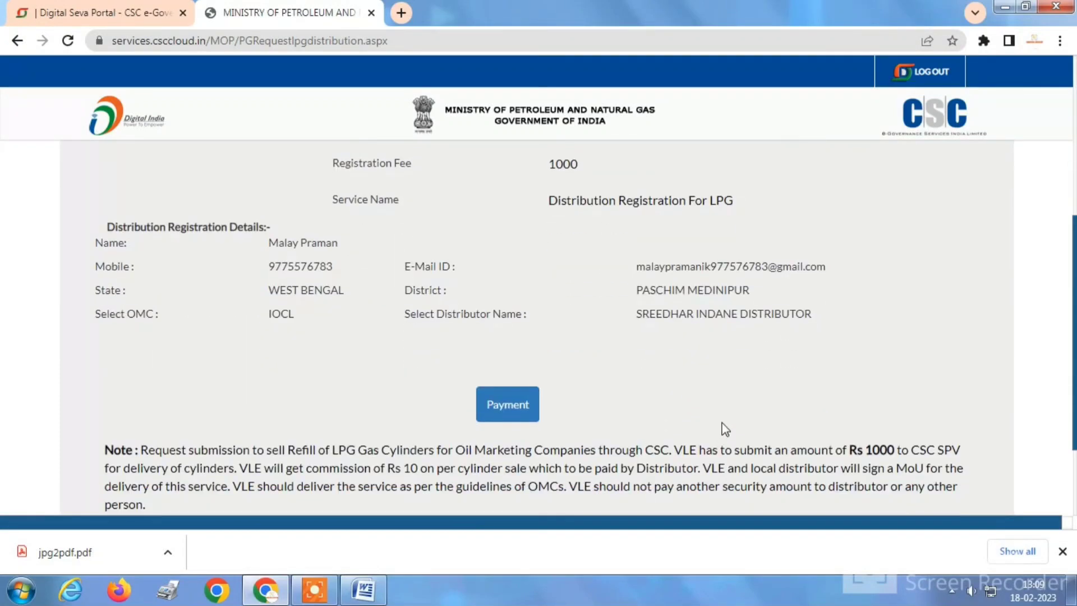
{"action": "scroll", "coordinate": [725, 418], "scroll_direction": "down", "scroll_amount": 2}
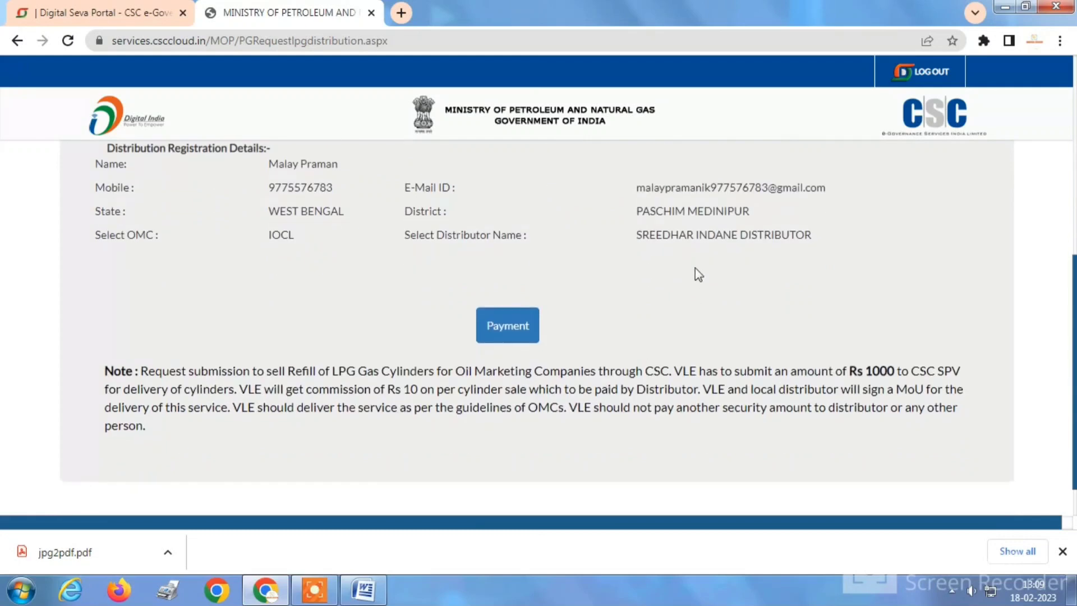
{"action": "left_click_drag", "start_coordinate": [644, 187], "coordinate": [809, 189]}
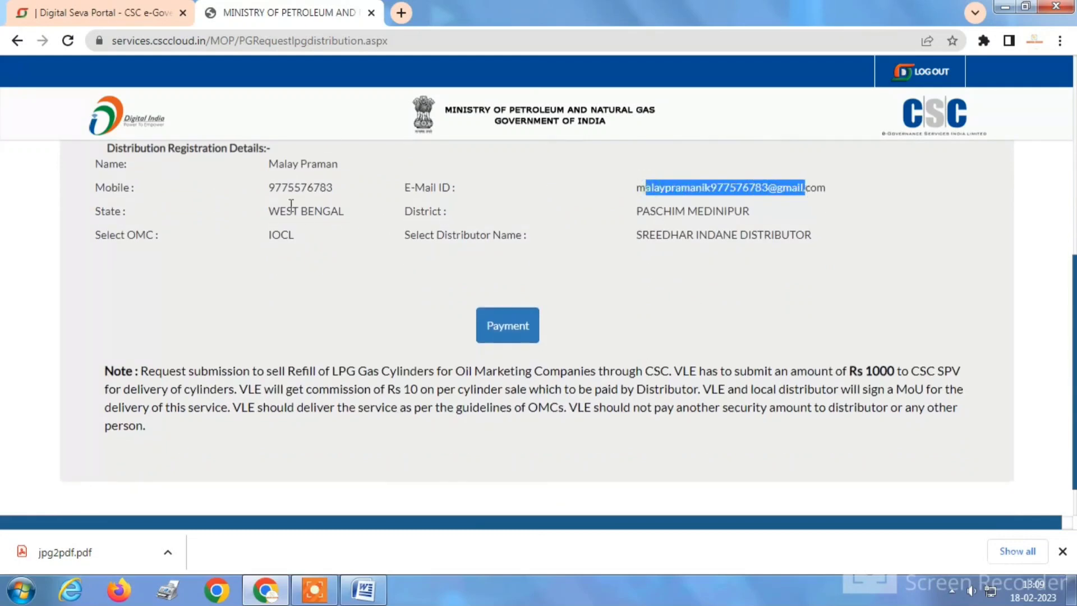
{"action": "left_click_drag", "start_coordinate": [275, 187], "coordinate": [318, 188]}
{"action": "left_click_drag", "start_coordinate": [639, 234], "coordinate": [806, 250]}
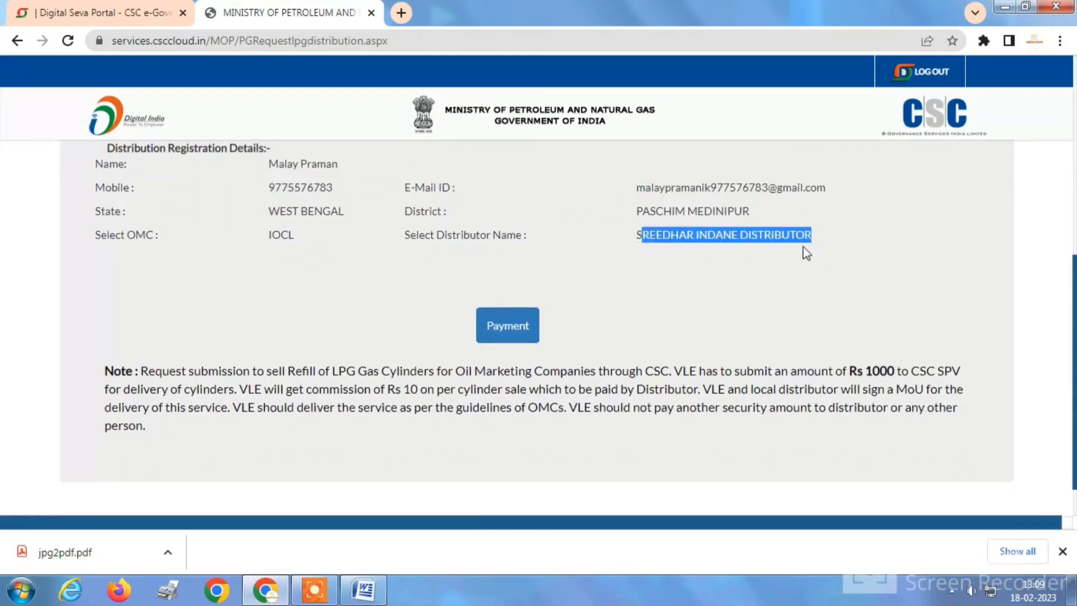
{"action": "left_click", "coordinate": [767, 260]}
{"action": "left_click", "coordinate": [520, 322]}
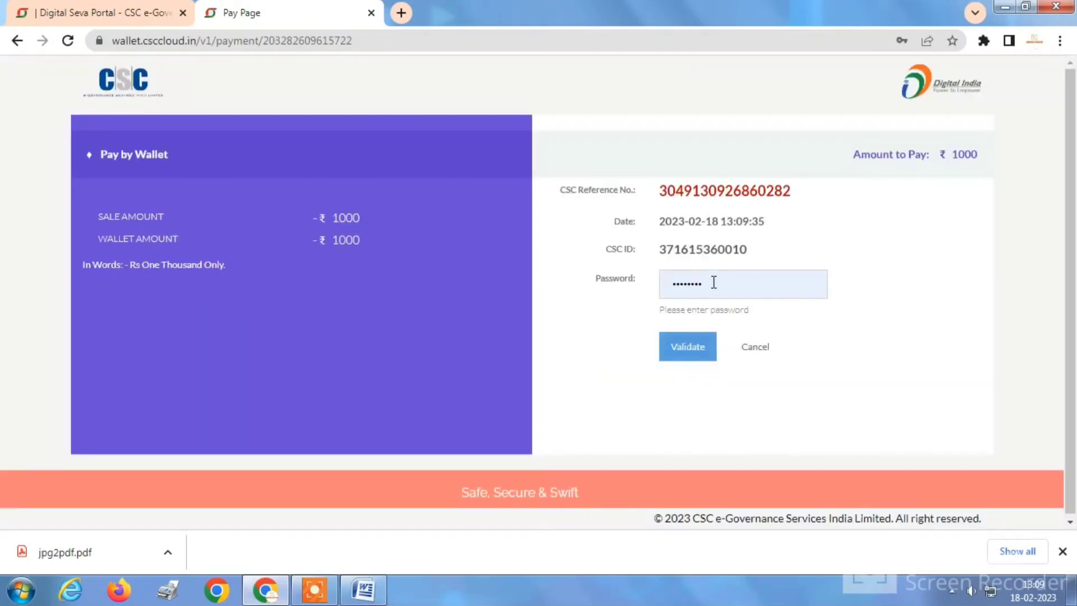
Replace the autofilled wallet password with the correct one and validate it.
{"action": "double_click", "coordinate": [731, 281]}
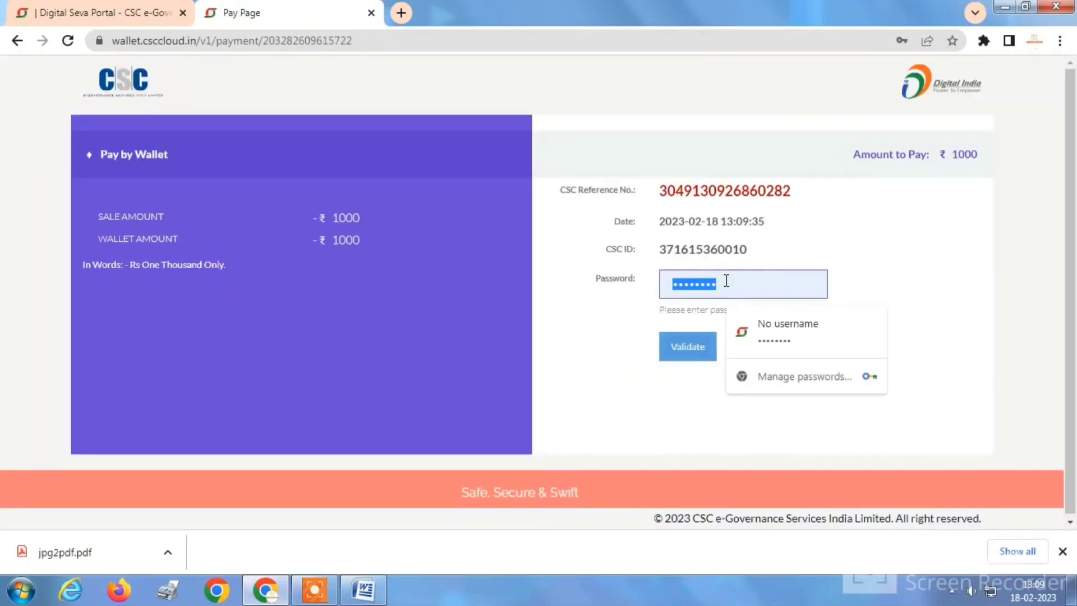
{"action": "key", "text": "BackSpace"}
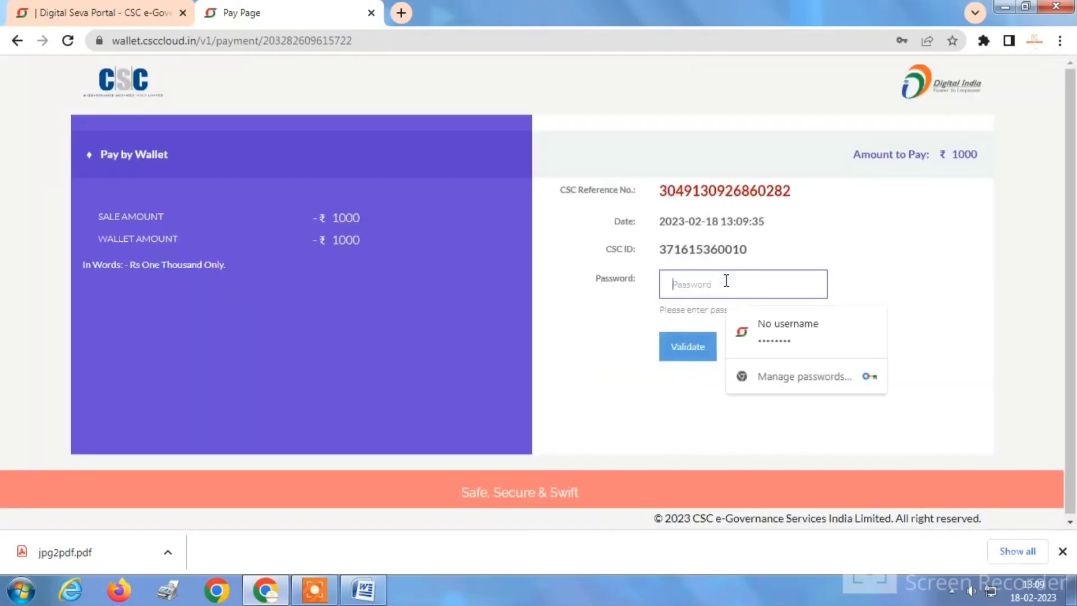
{"action": "type", "text": "••"}
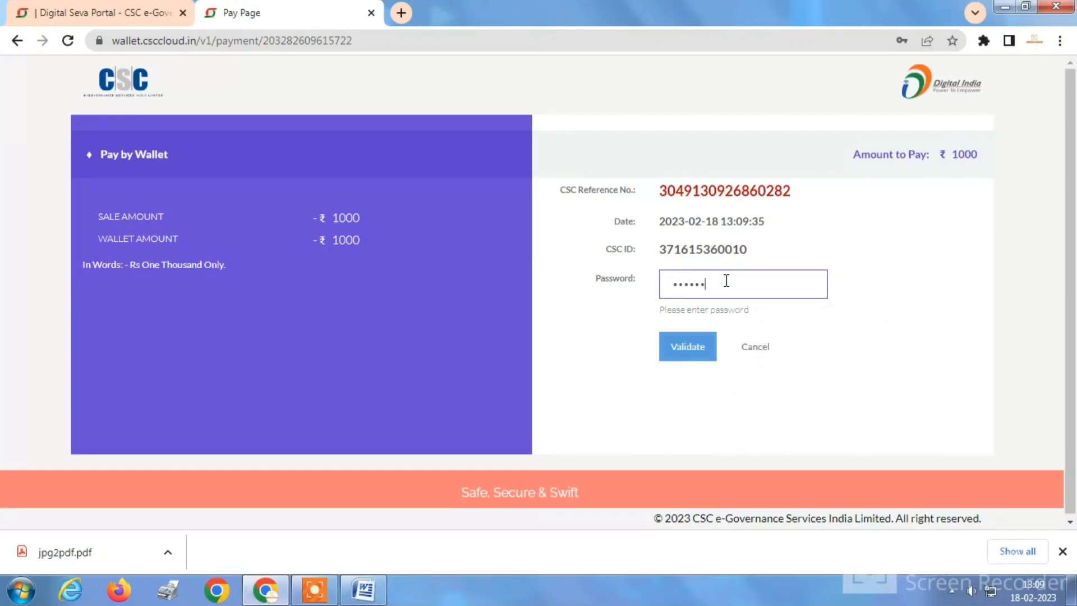
{"action": "left_click", "coordinate": [706, 352]}
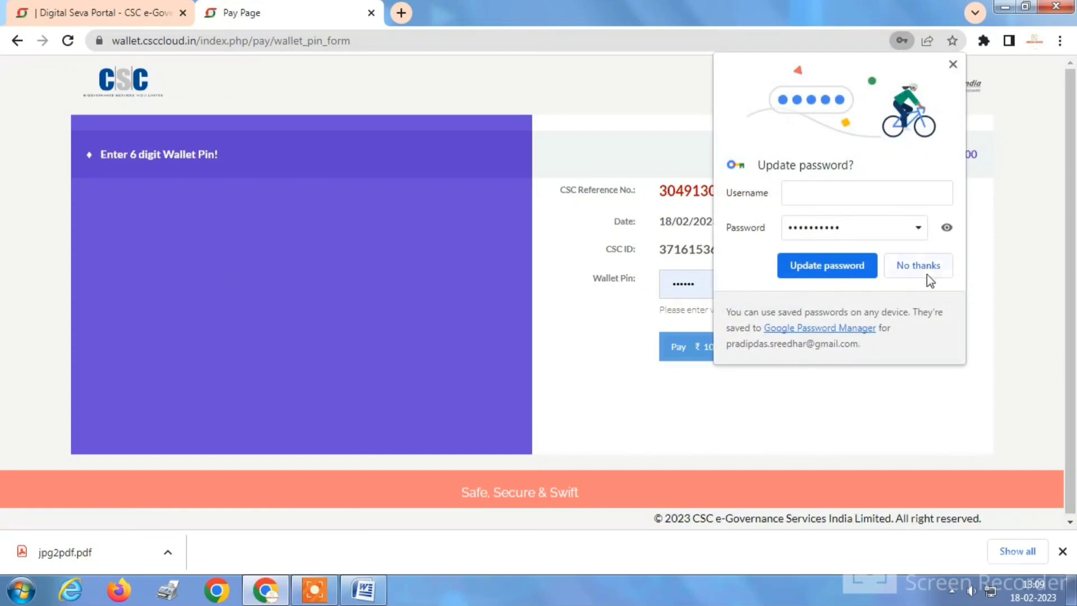
Re-enter the wallet PIN and pay the ₹1000 registration fee.
{"action": "left_click", "coordinate": [926, 275]}
{"action": "double_click", "coordinate": [745, 284]}
{"action": "key", "text": "BackSpace"}
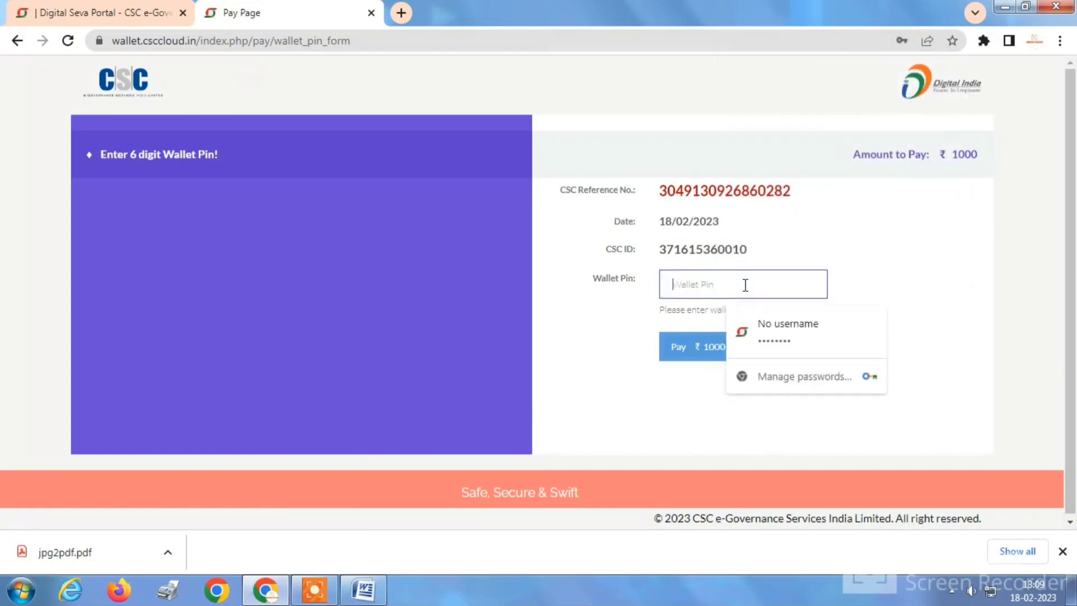
{"action": "type", "text": "••••"}
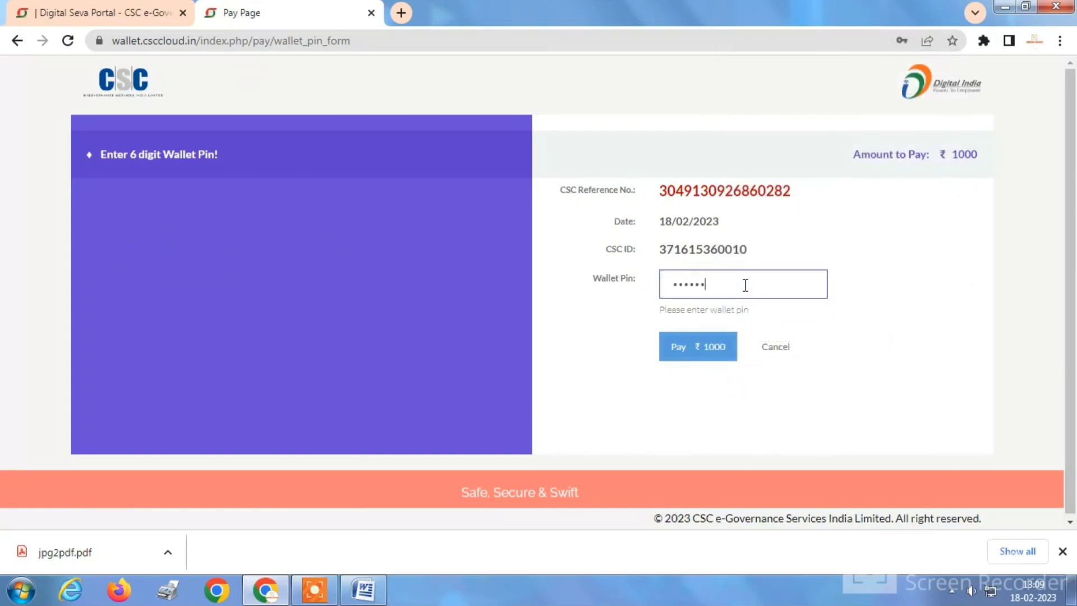
{"action": "left_click", "coordinate": [690, 349]}
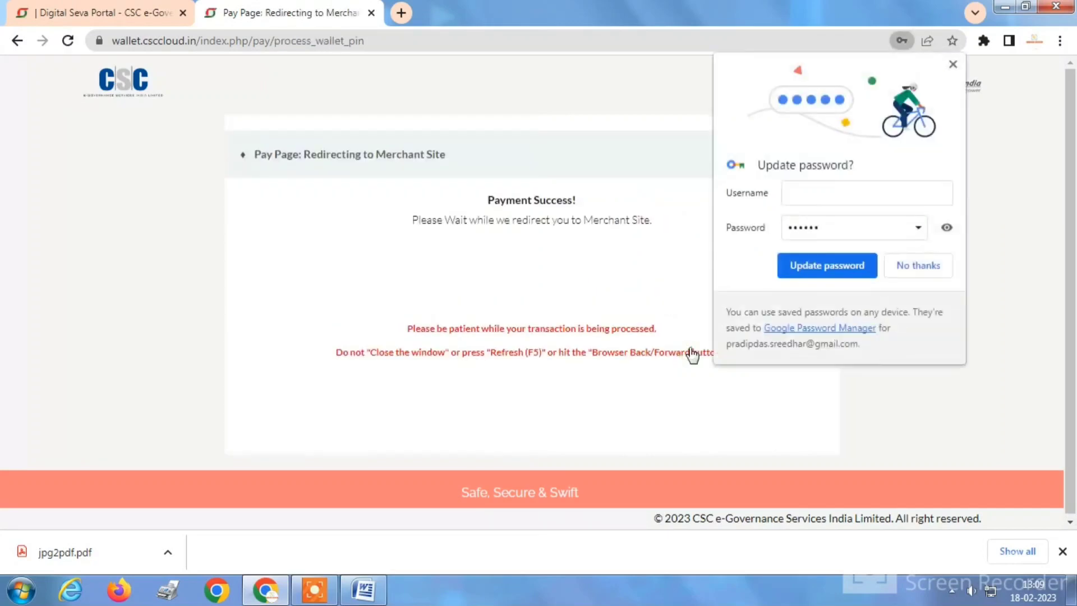
Decline the password update and review the successful ₹1000.00 LPG distribution registration confirmation.
{"action": "left_click", "coordinate": [924, 265]}
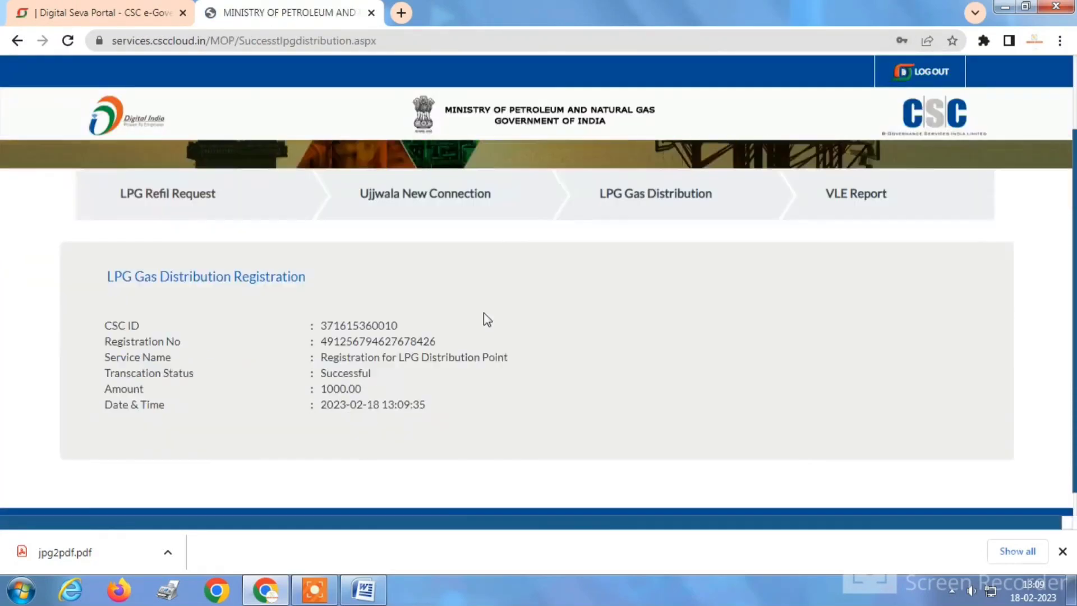
{"action": "scroll", "coordinate": [483, 313], "scroll_direction": "down", "scroll_amount": 1}
{"action": "left_click_drag", "start_coordinate": [307, 291], "coordinate": [555, 378]}
{"action": "left_click", "coordinate": [636, 349]}
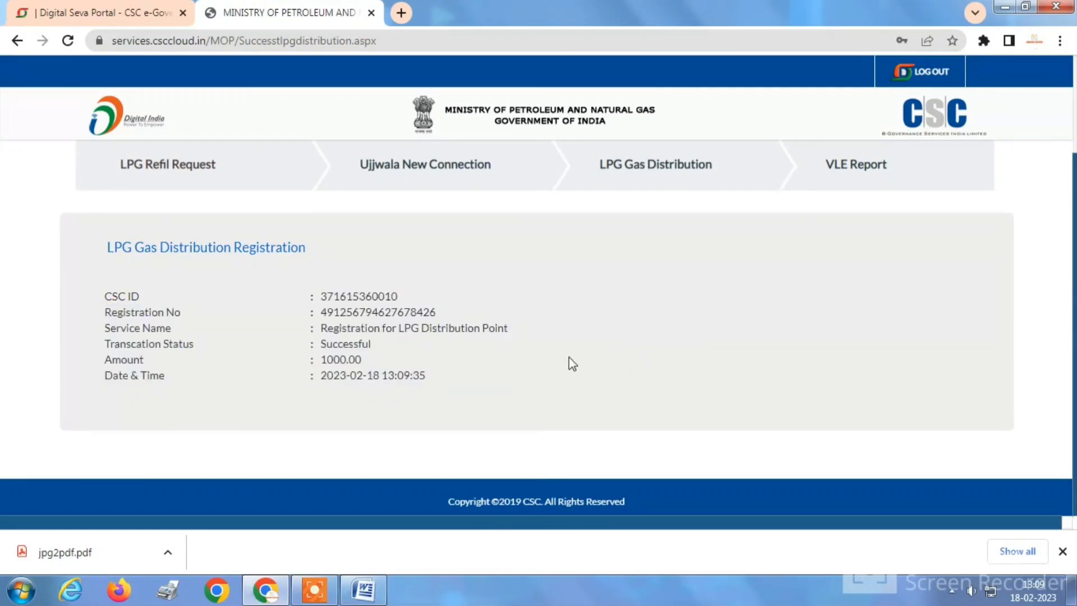
{"action": "scroll", "coordinate": [584, 342], "scroll_direction": "up", "scroll_amount": 2}
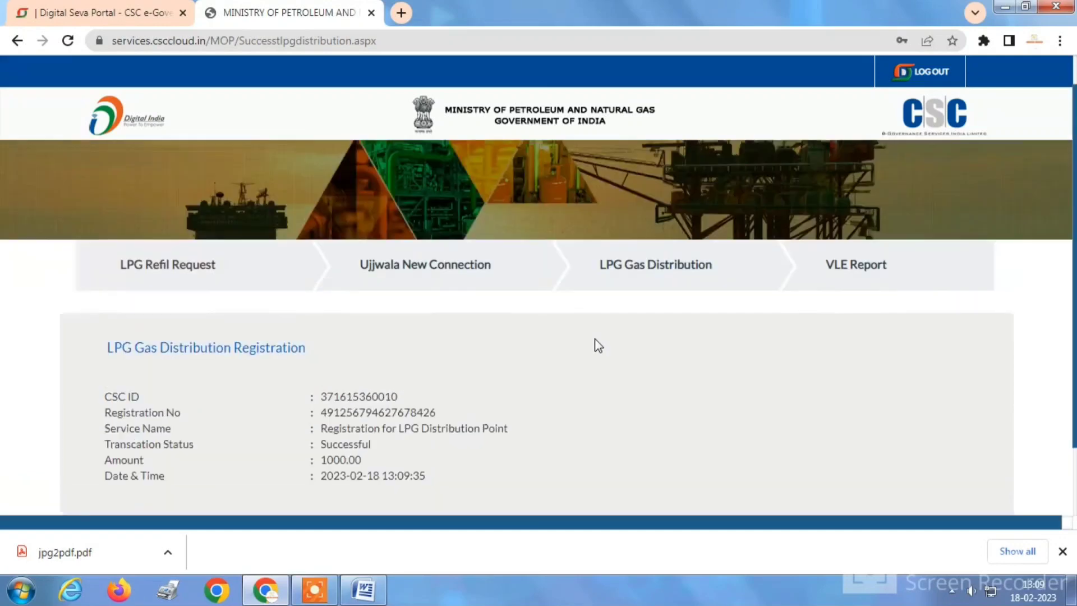
{"action": "scroll", "coordinate": [645, 354], "scroll_direction": "down", "scroll_amount": 2}
{"action": "scroll", "coordinate": [640, 361], "scroll_direction": "down", "scroll_amount": 1}
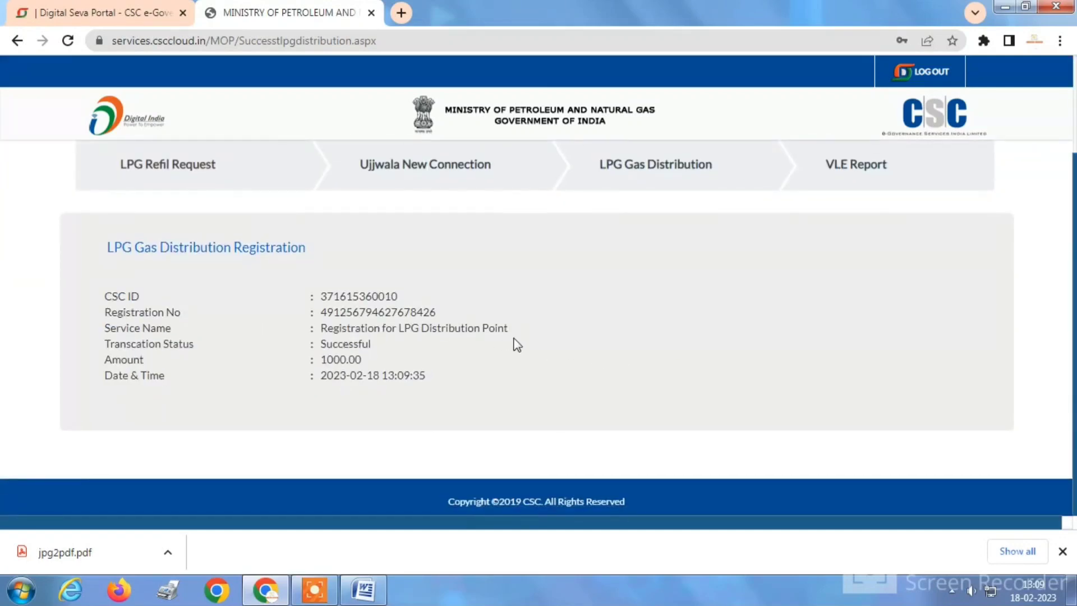
{"action": "scroll", "coordinate": [513, 344], "scroll_direction": "up", "scroll_amount": 2}
{"action": "scroll", "coordinate": [513, 344], "scroll_direction": "down", "scroll_amount": 2}
Dismiss the download notice, search services for 'gas' and open LPG Gas Refill Booking.
{"action": "left_click", "coordinate": [1062, 552]}
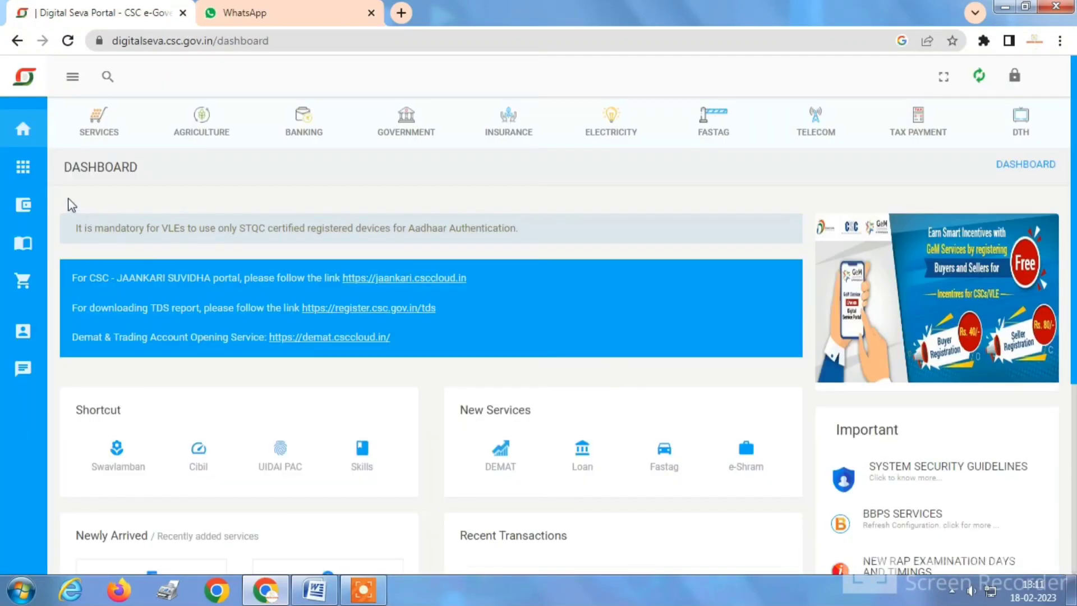
{"action": "left_click", "coordinate": [45, 140]}
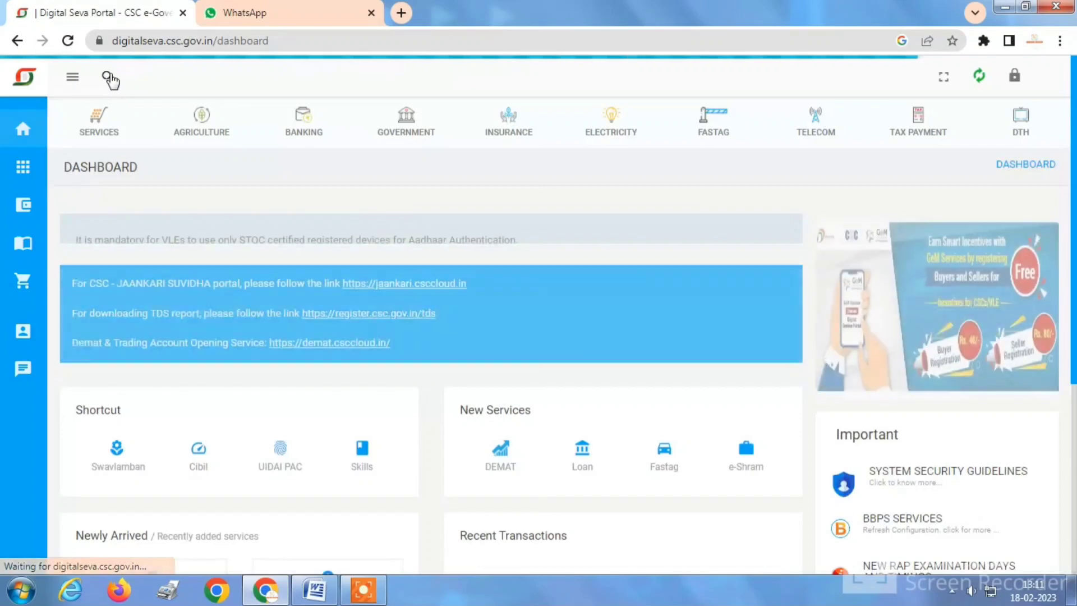
{"action": "left_click", "coordinate": [109, 78]}
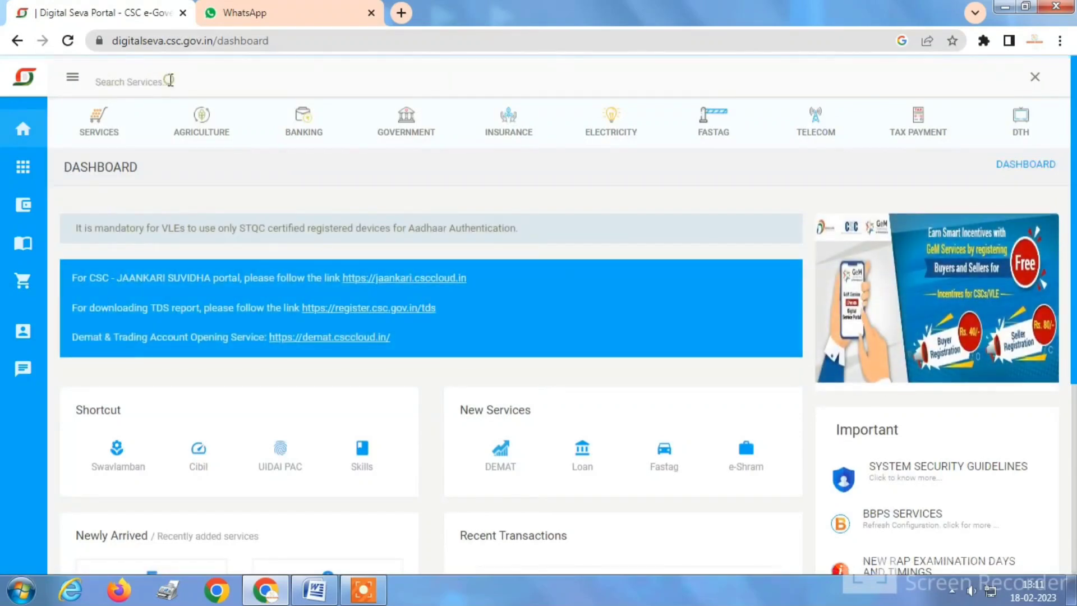
{"action": "type", "text": "gas"}
{"action": "key", "text": "Return"}
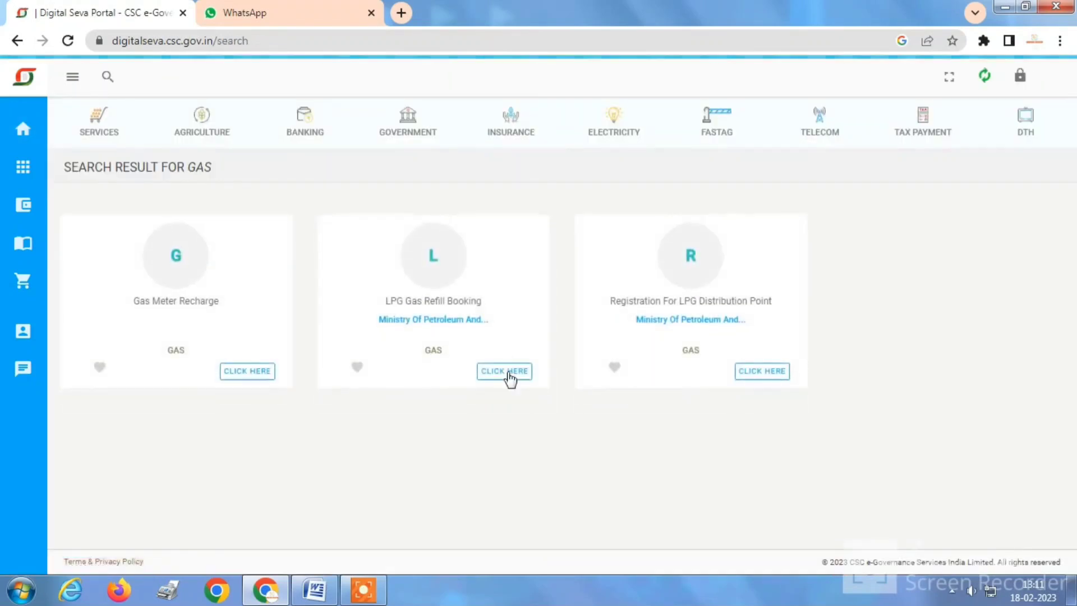
{"action": "left_click", "coordinate": [508, 372]}
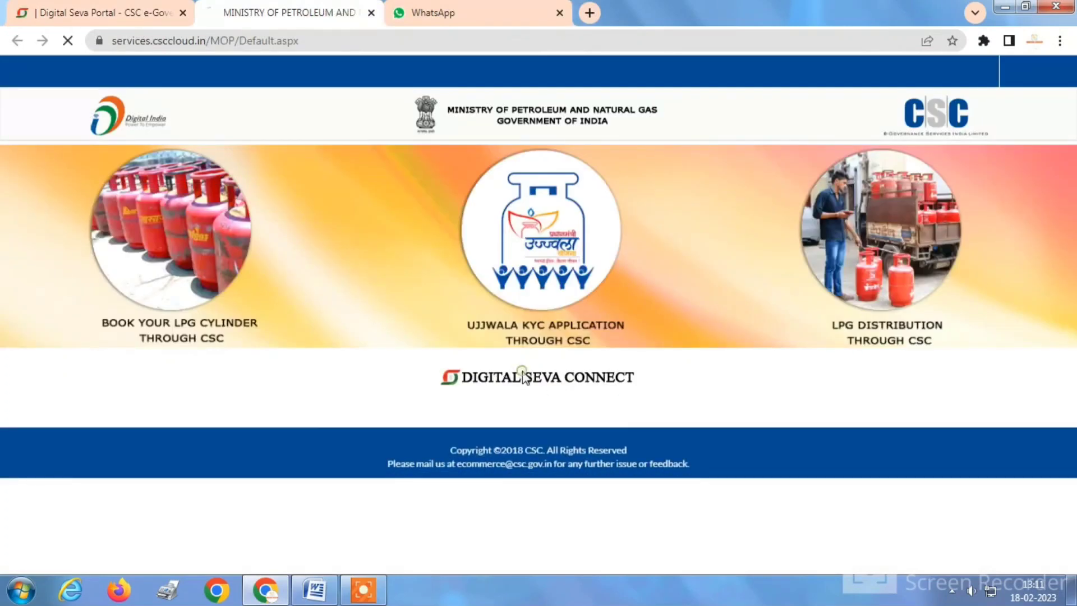
Sign in to Digital Seva Connect with the account username and password.
{"action": "left_click", "coordinate": [523, 377]}
{"action": "left_click", "coordinate": [154, 212]}
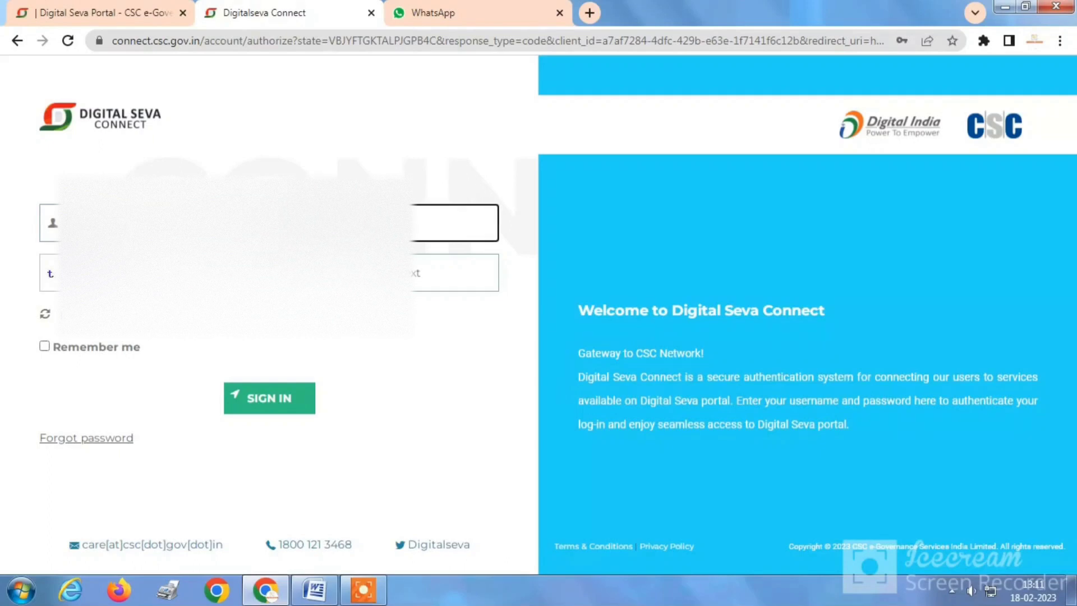
{"action": "left_click", "coordinate": [454, 272]}
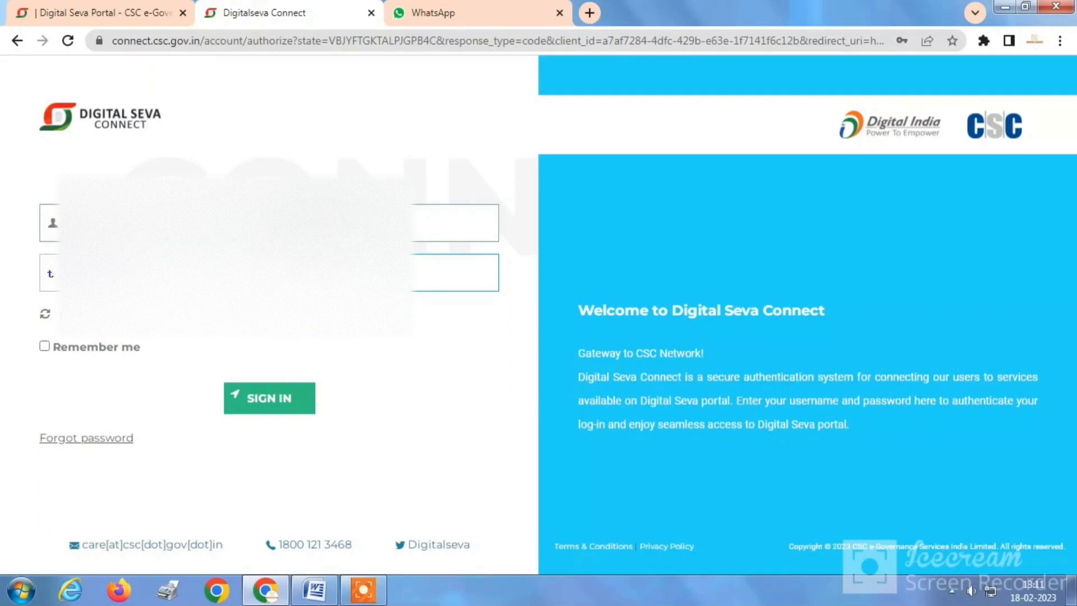
{"action": "left_click", "coordinate": [302, 408]}
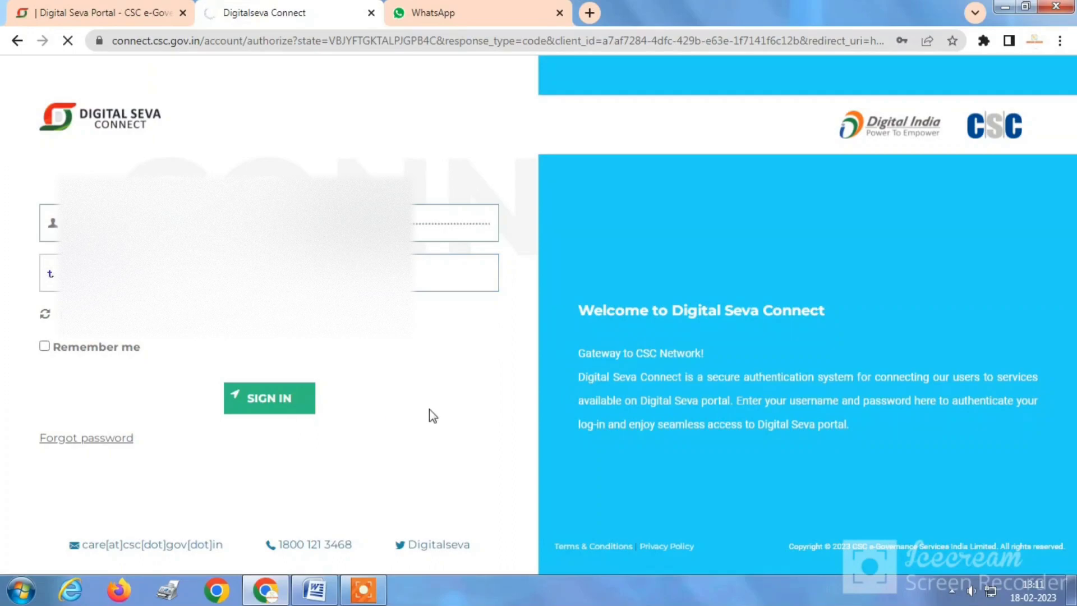
Proceed to the LPG services and open the LPG Distributor registration details.
{"action": "scroll", "coordinate": [432, 410], "scroll_direction": "down", "scroll_amount": 2}
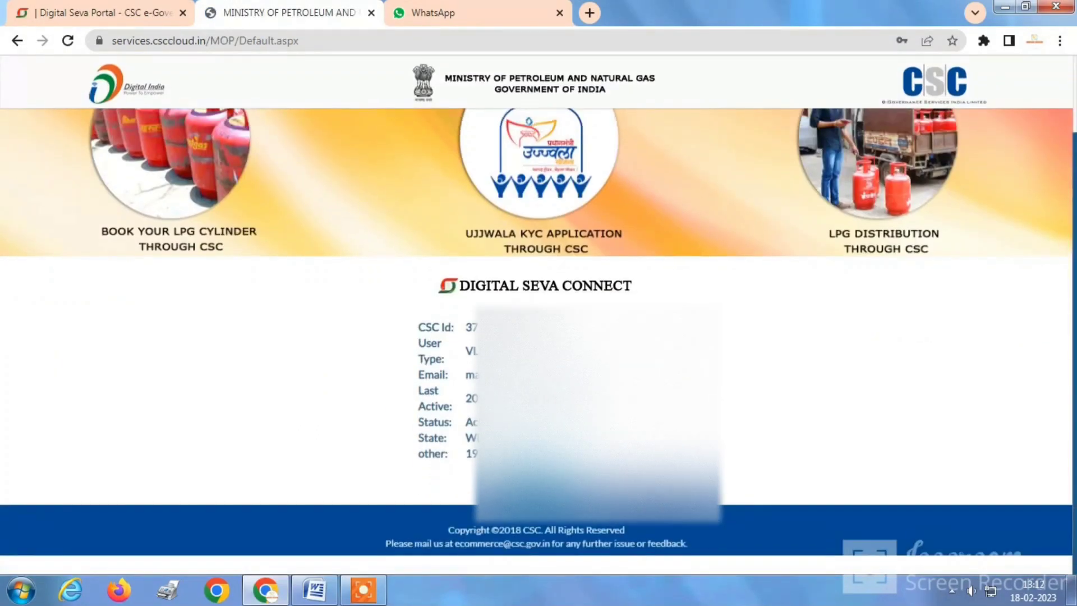
{"action": "left_click", "coordinate": [536, 485]}
{"action": "left_click", "coordinate": [843, 481]}
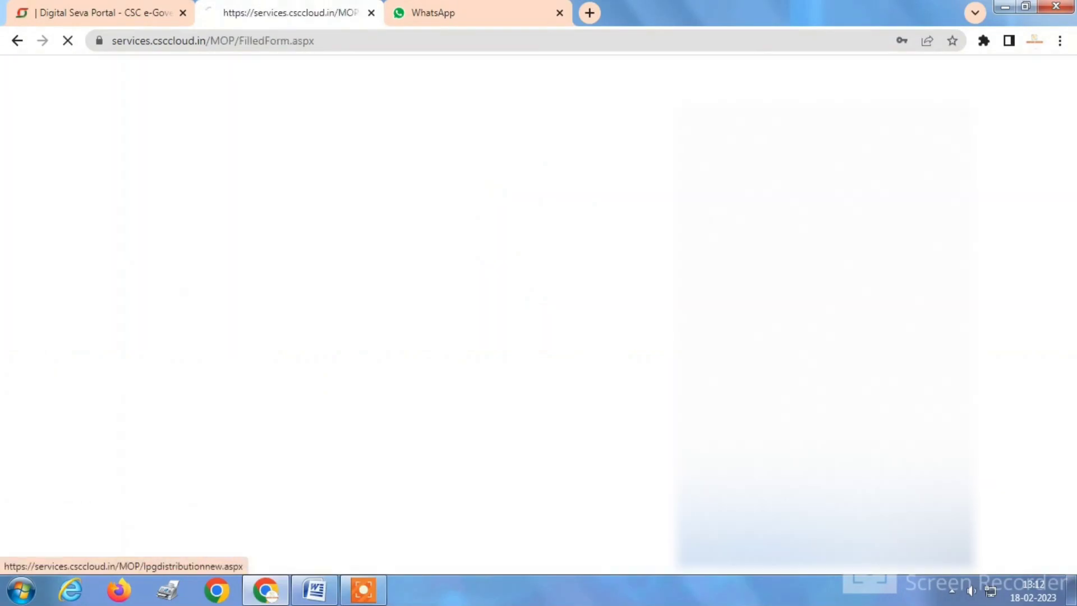
Verify the registered distributor name, selected distributor entry and registration number.
{"action": "scroll", "coordinate": [539, 337], "scroll_direction": "down", "scroll_amount": 3}
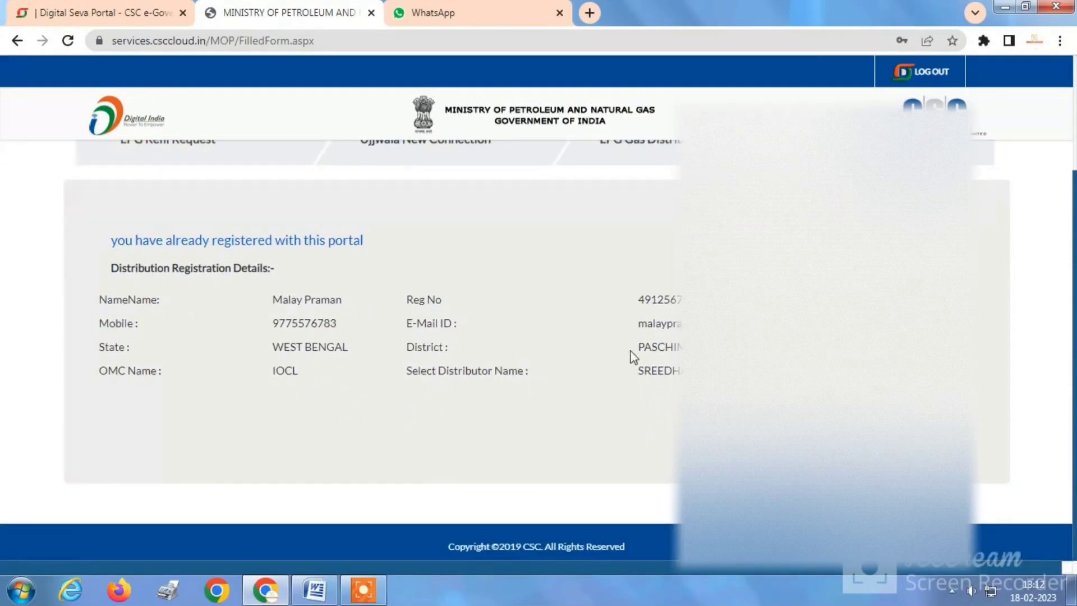
{"action": "left_click_drag", "start_coordinate": [274, 300], "coordinate": [396, 307]}
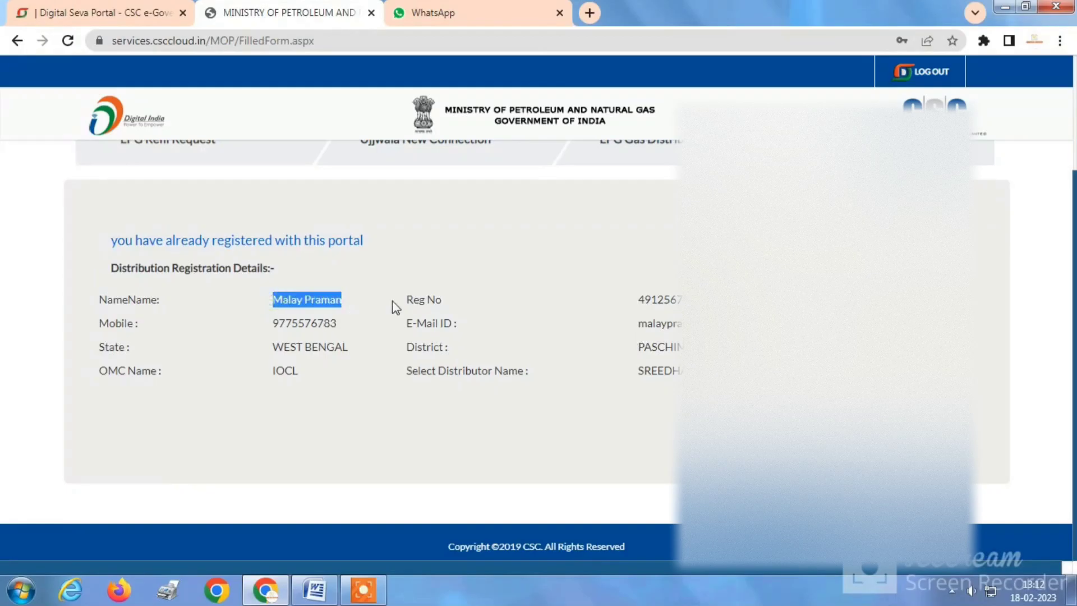
{"action": "left_click", "coordinate": [395, 307]}
{"action": "left_click_drag", "start_coordinate": [428, 372], "coordinate": [736, 373]}
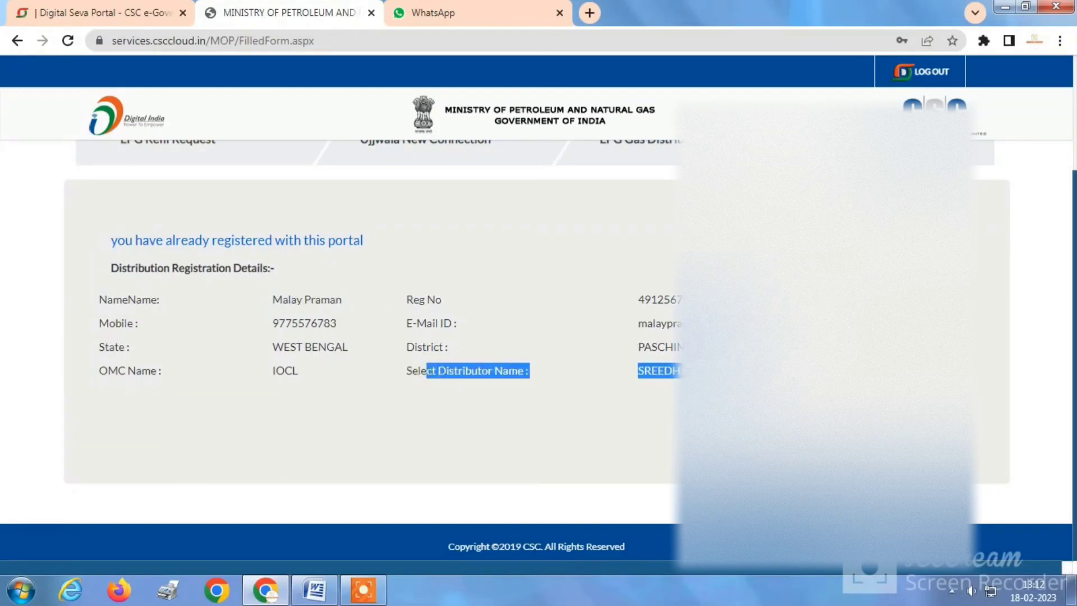
{"action": "left_click", "coordinate": [735, 373]}
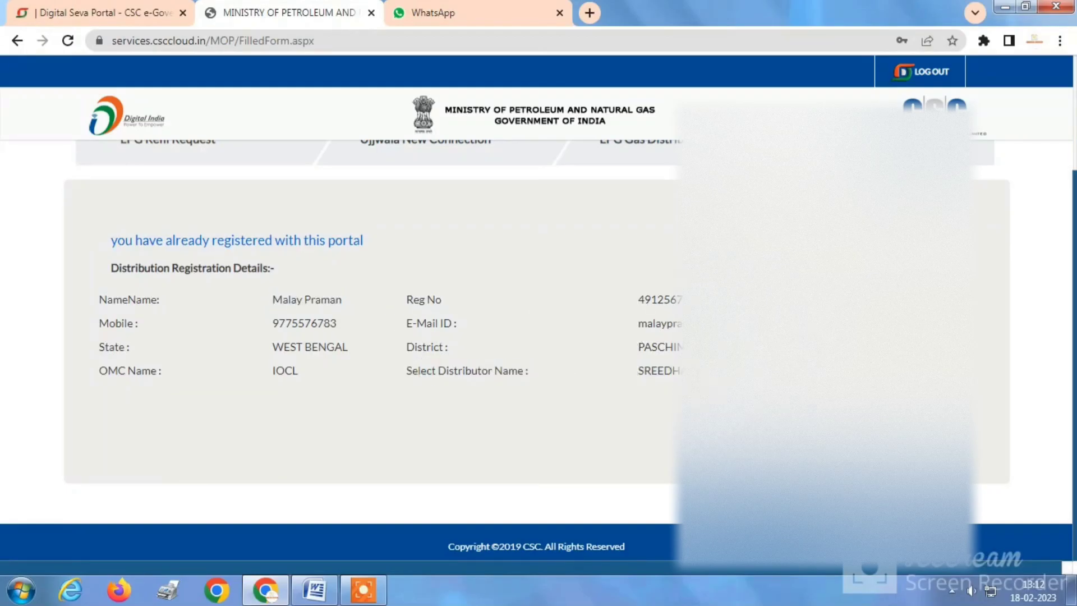
{"action": "double_click", "coordinate": [660, 301]}
Open the LPG Refil Request booking form.
{"action": "scroll", "coordinate": [569, 351], "scroll_direction": "up", "scroll_amount": 3}
{"action": "left_click", "coordinate": [509, 370]}
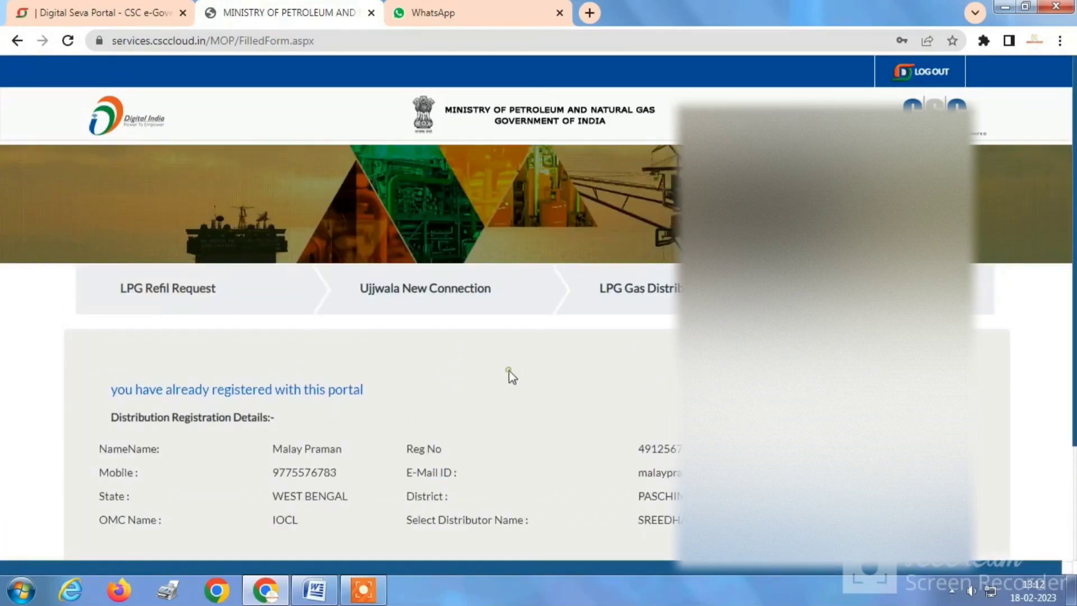
{"action": "left_click", "coordinate": [185, 288]}
{"action": "scroll", "coordinate": [140, 359], "scroll_direction": "down", "scroll_amount": 1}
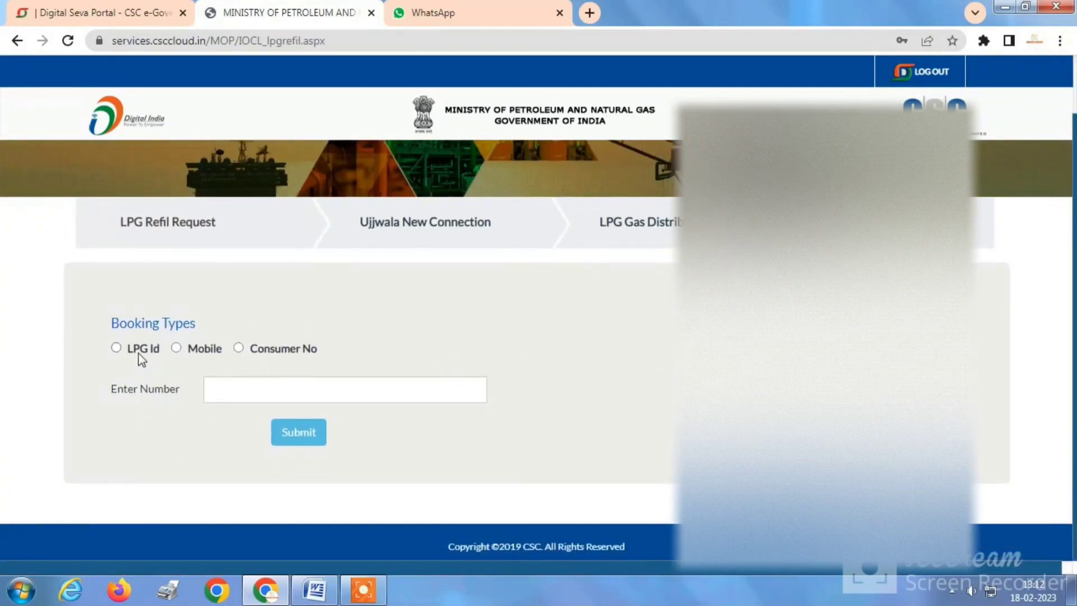
Book by LPG Id, submitting the customer's LPG ID to list the 14.2 Kg filled cylinder.
{"action": "left_click", "coordinate": [140, 352]}
{"action": "left_click", "coordinate": [224, 455]}
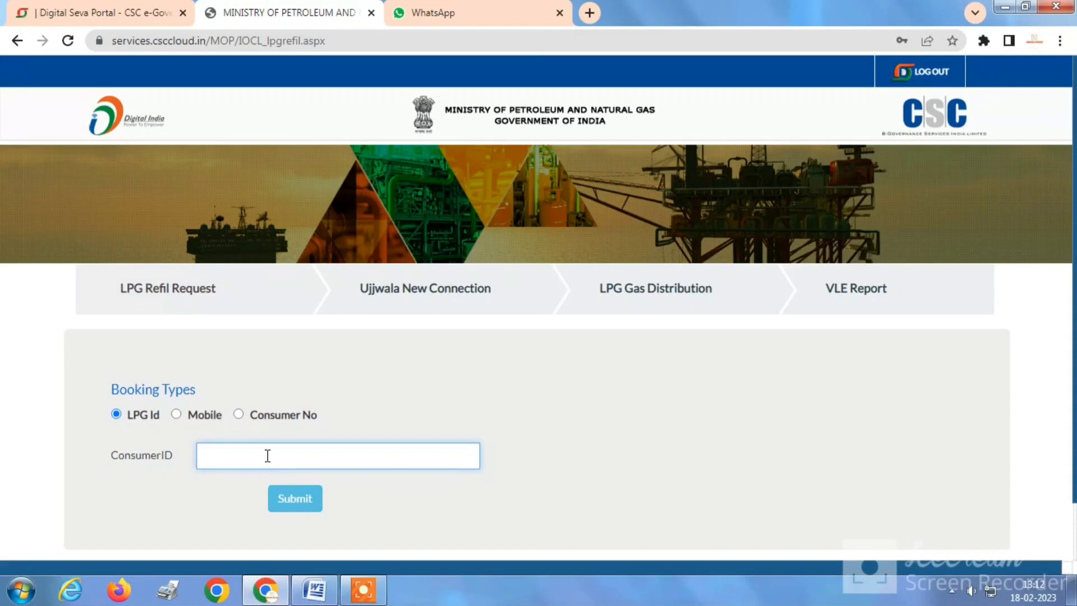
{"action": "left_click", "coordinate": [307, 503]}
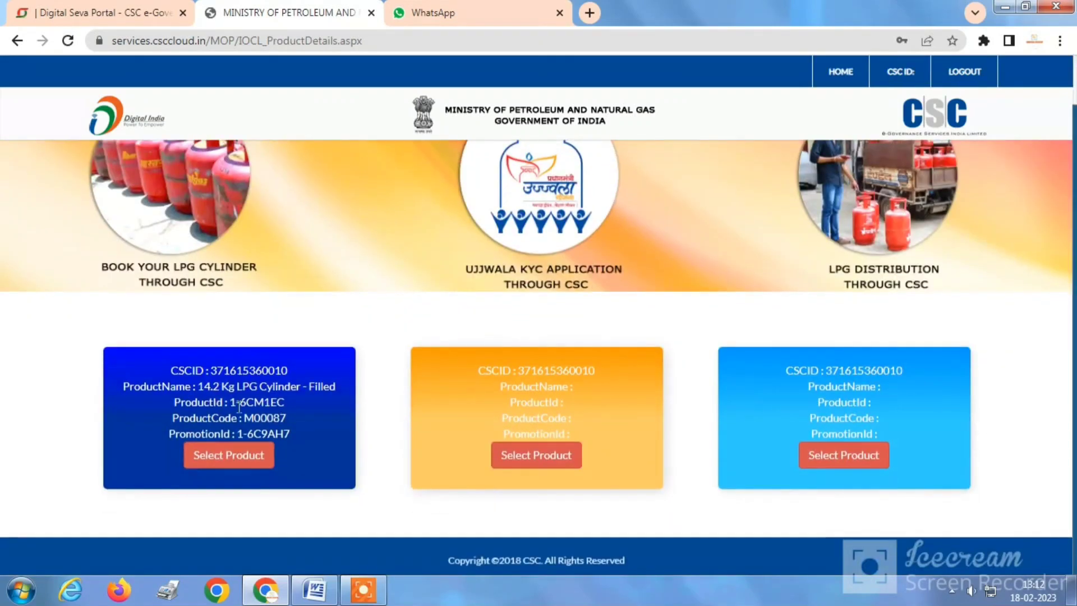
Select the 14.2 Kg LPG Cylinder - Filled (M00087), review the booking, and start the ₹2 payment.
{"action": "left_click", "coordinate": [249, 466]}
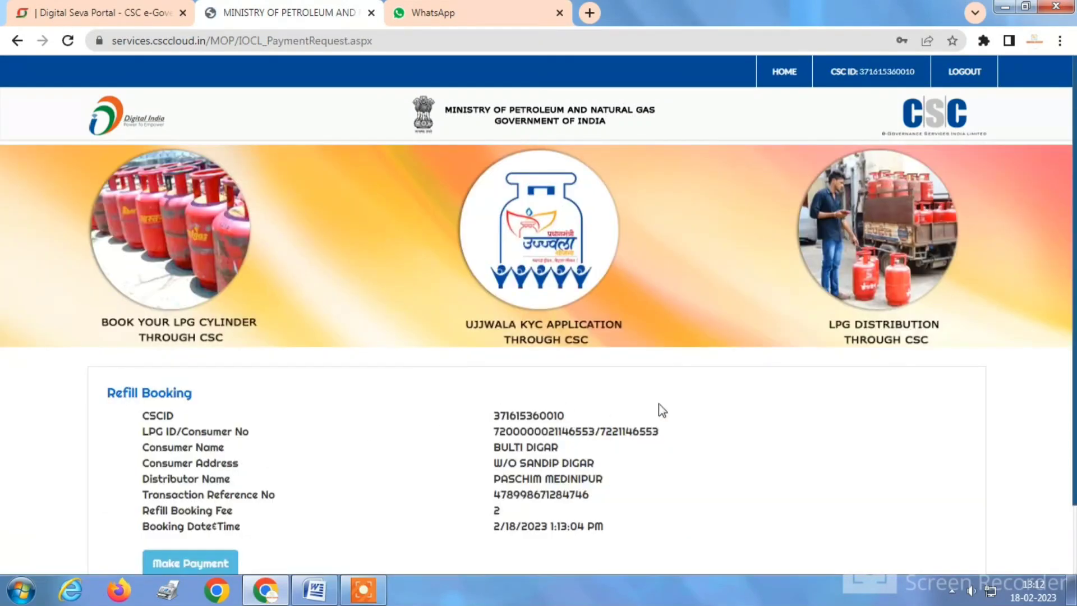
{"action": "scroll", "coordinate": [659, 410], "scroll_direction": "down", "scroll_amount": 2}
{"action": "left_click_drag", "start_coordinate": [505, 352], "coordinate": [623, 418]}
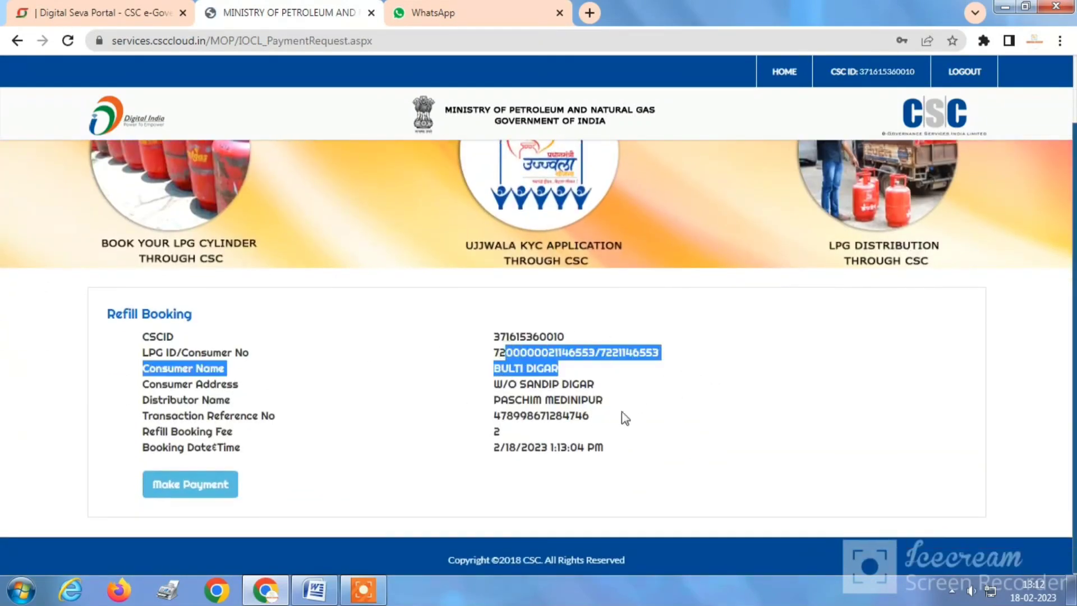
{"action": "left_click", "coordinate": [363, 383]}
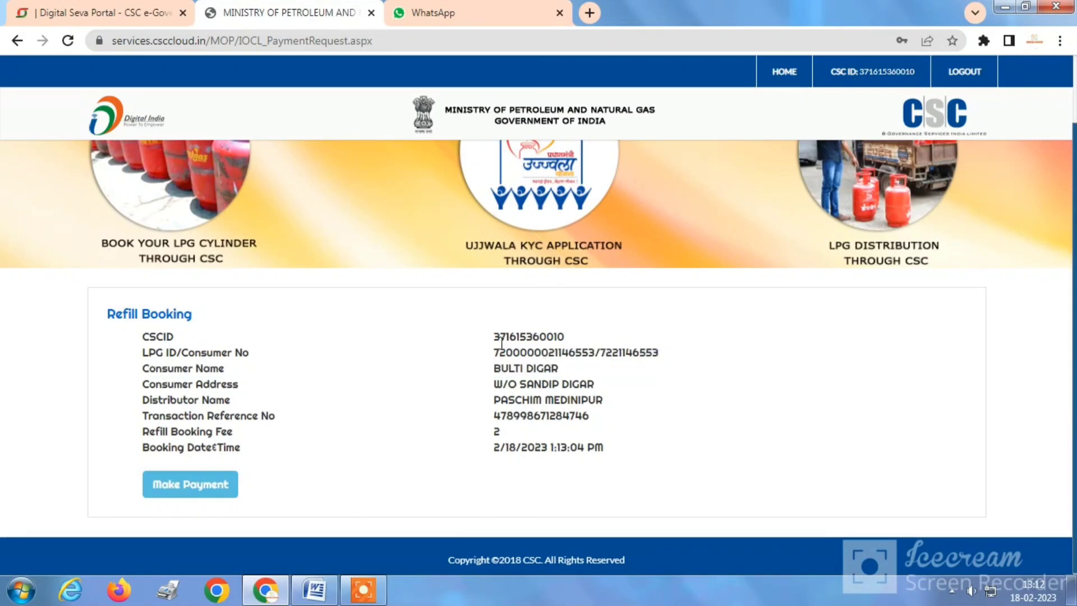
{"action": "left_click", "coordinate": [197, 486]}
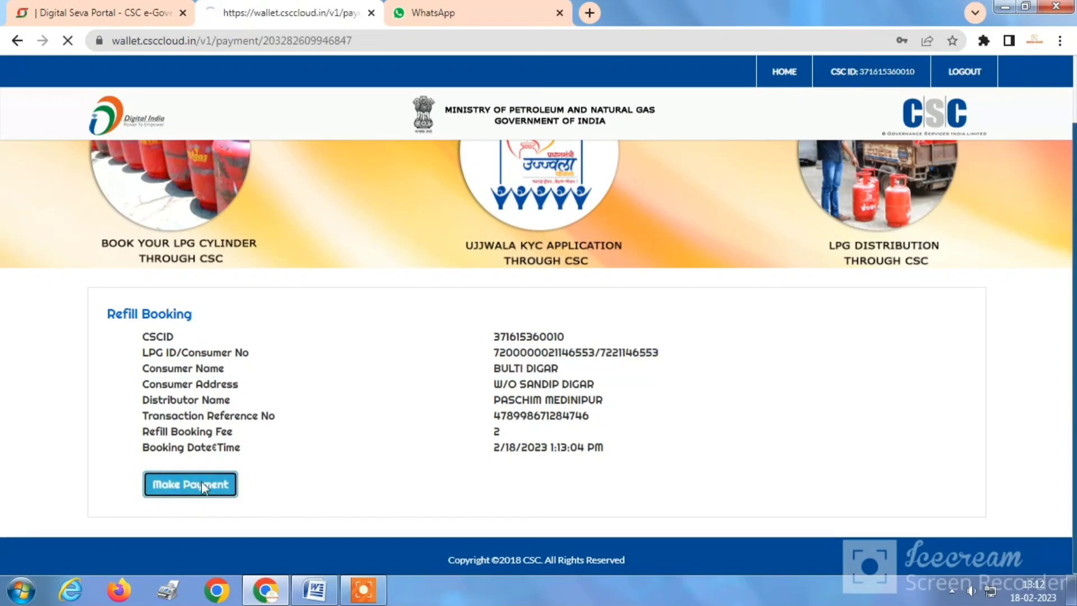
Proceed to the wallet, enter the 6-digit wallet PIN and pay ₹2.
{"action": "left_click", "coordinate": [705, 296]}
{"action": "left_click", "coordinate": [733, 285]}
{"action": "type", "text": "••••••"}
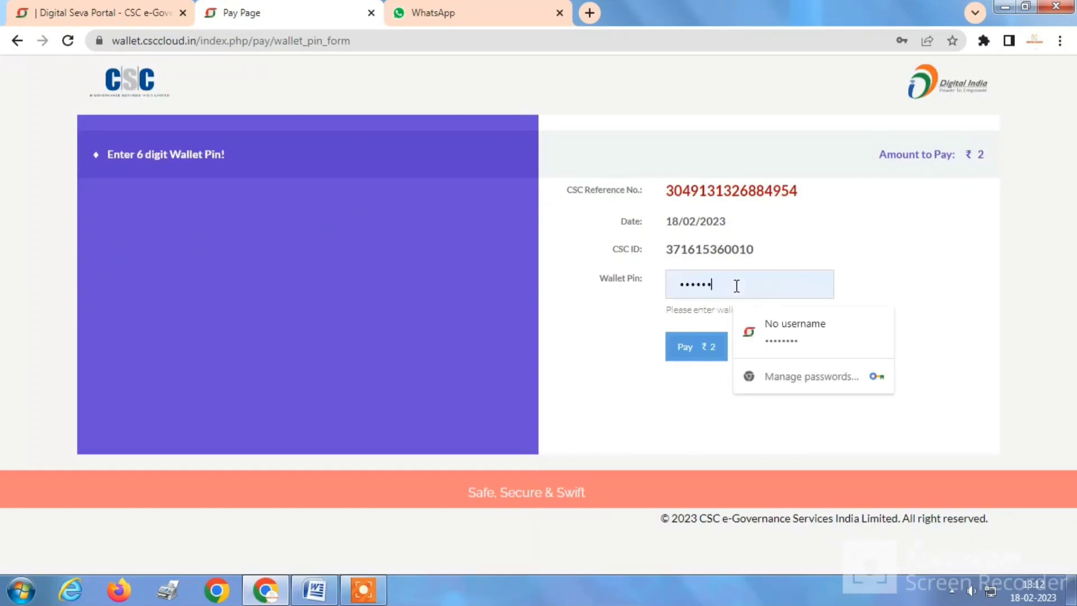
{"action": "key", "text": "BackSpace"}
{"action": "key", "text": "BackSpace"}
{"action": "key", "text": "BackSpace"}
{"action": "key", "text": "BackSpace"}
{"action": "key", "text": "BackSpace"}
{"action": "key", "text": "BackSpace"}
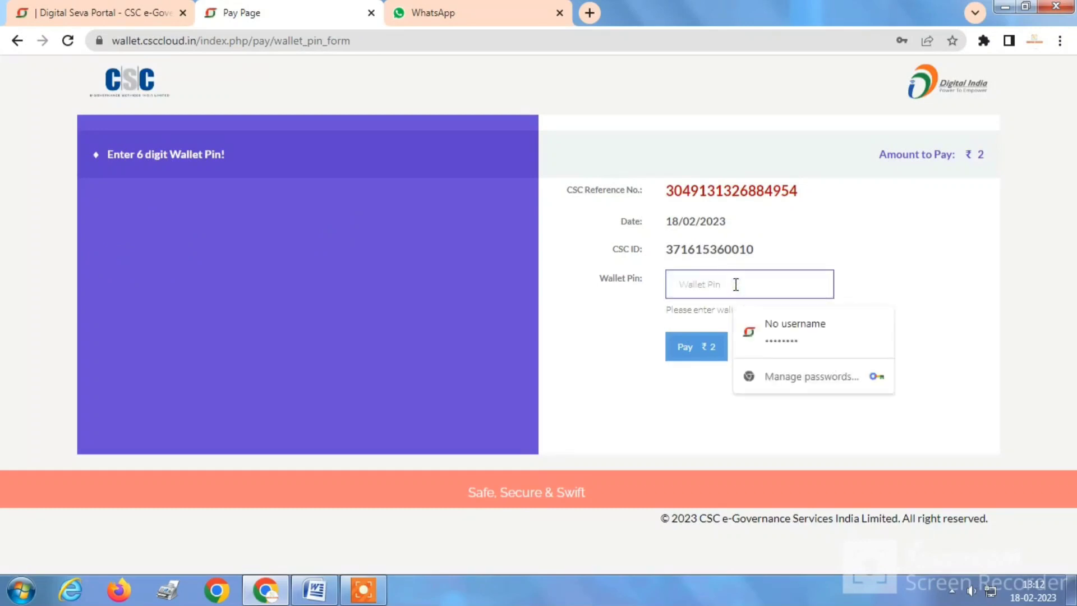
{"action": "type", "text": "••••"}
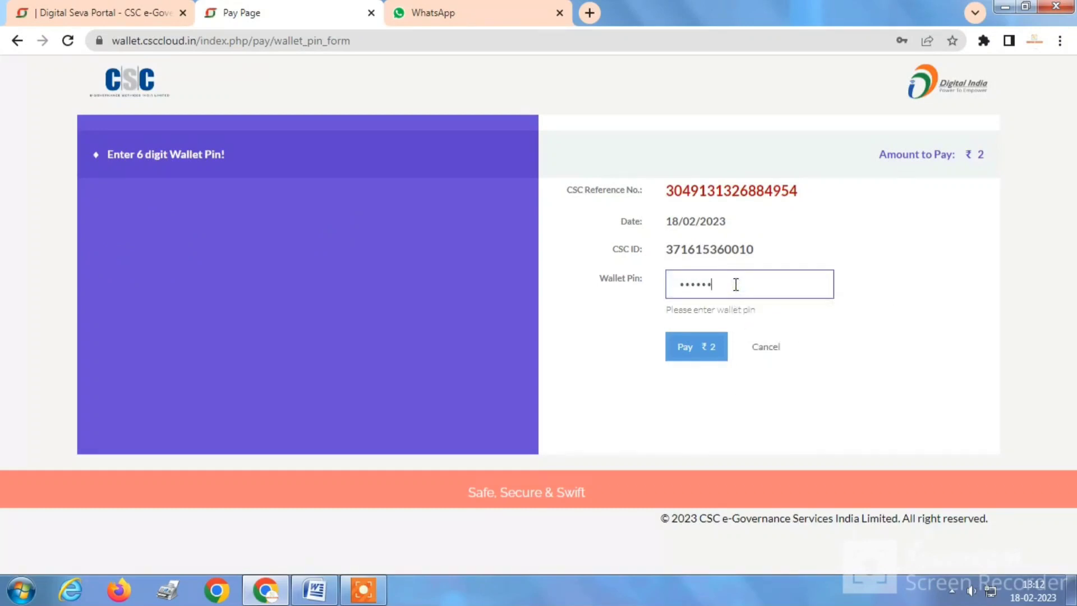
{"action": "type", "text": "••"}
{"action": "left_click", "coordinate": [695, 345]}
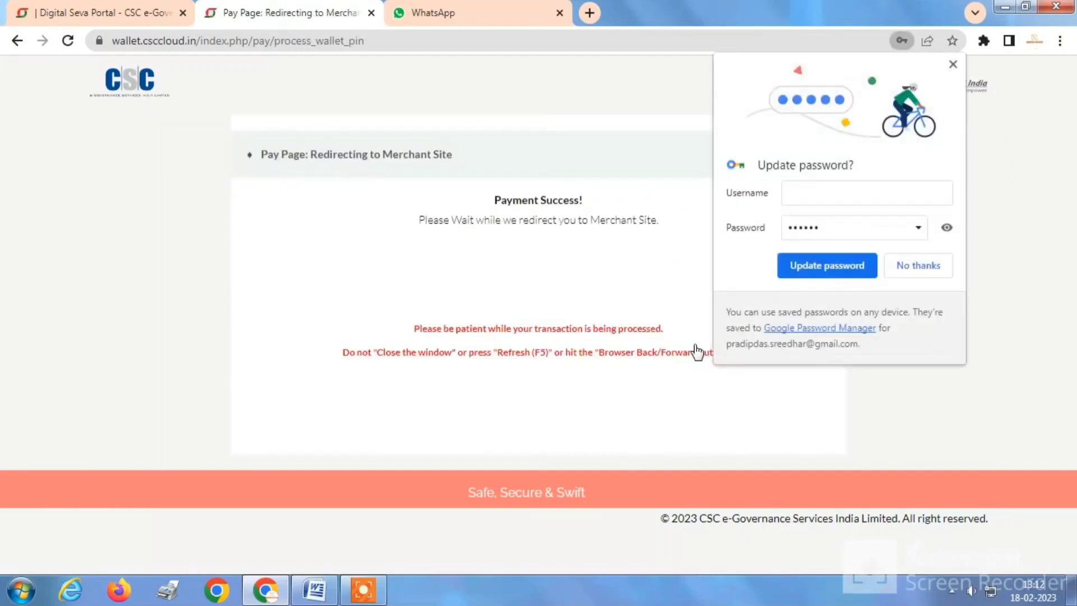